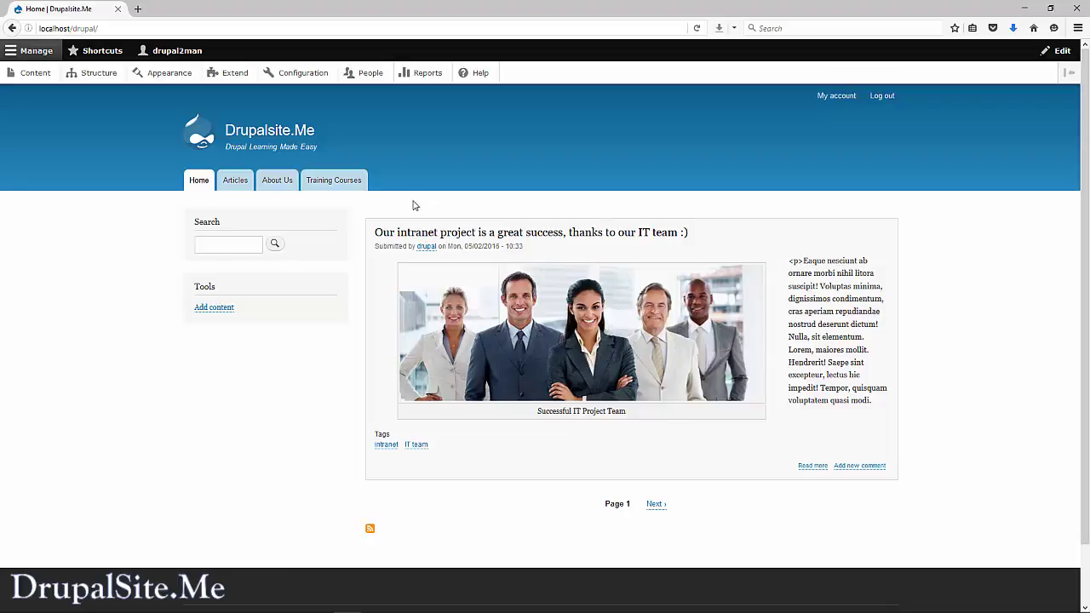
# - From Available updates, download the recommended Drupal core 8.1.6 release archive and save it to disk
pyautogui.click(428, 73)
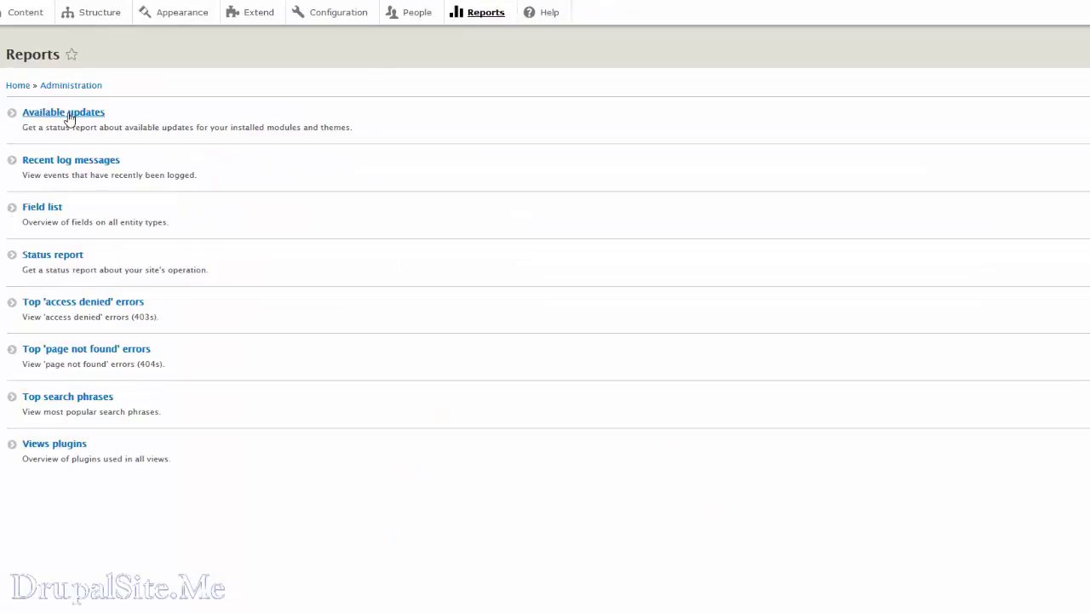
pyautogui.click(68, 114)
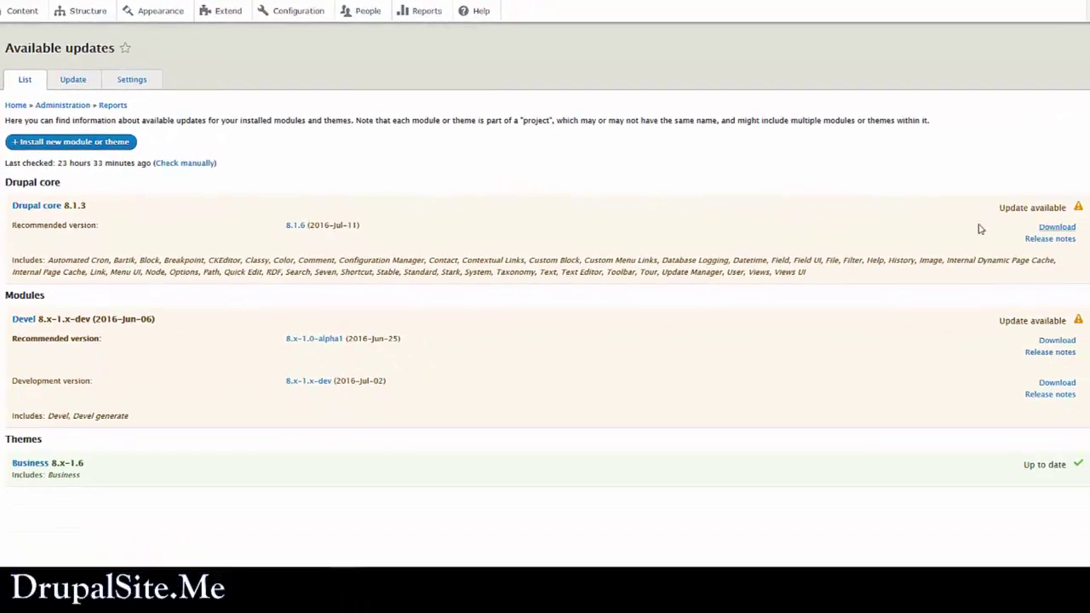
pyautogui.click(1043, 231)
pyautogui.click(297, 259)
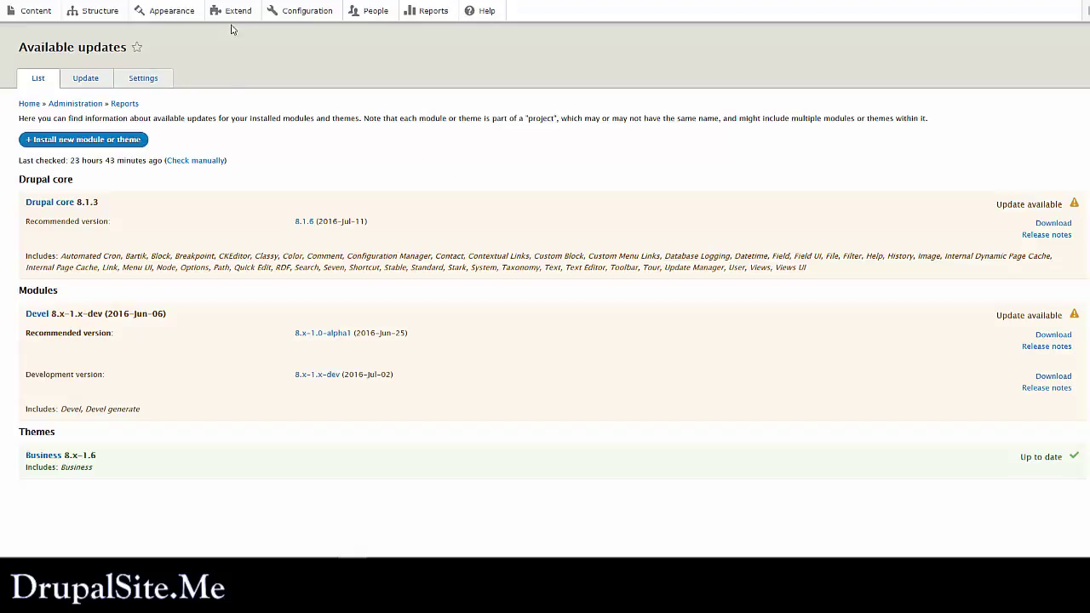
# - Tick 'Put site into maintenance mode' under Configuration > Maintenance mode and save the configuration
pyautogui.click(304, 15)
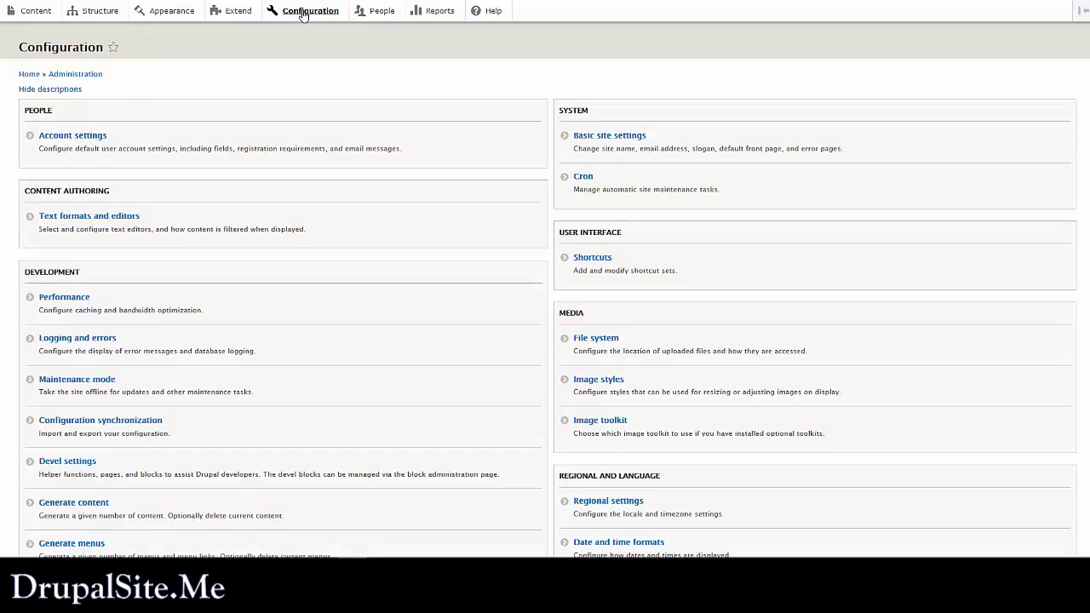
pyautogui.click(67, 380)
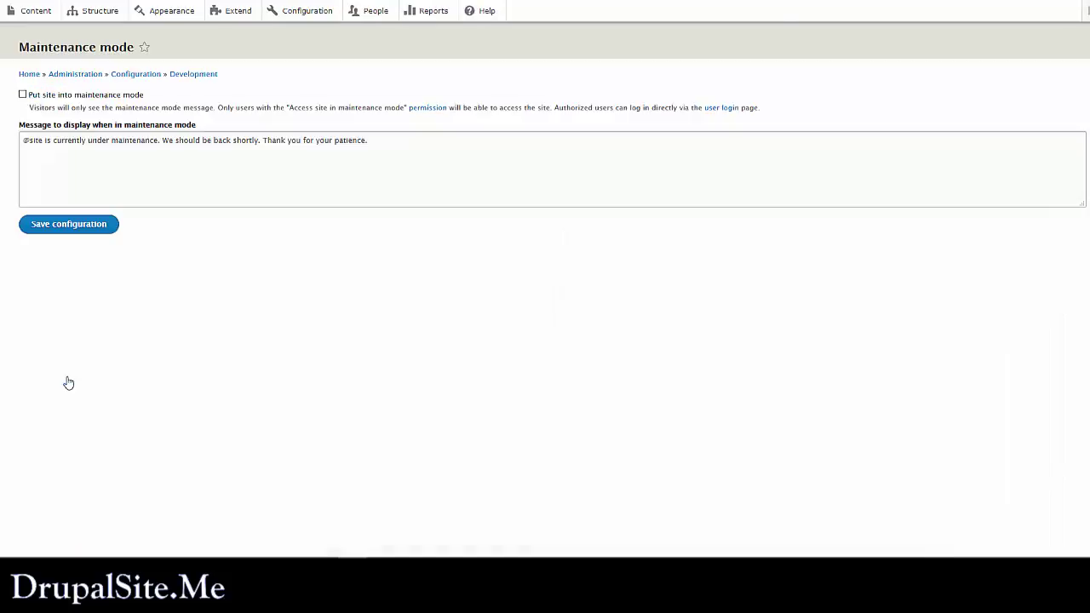
pyautogui.click(23, 94)
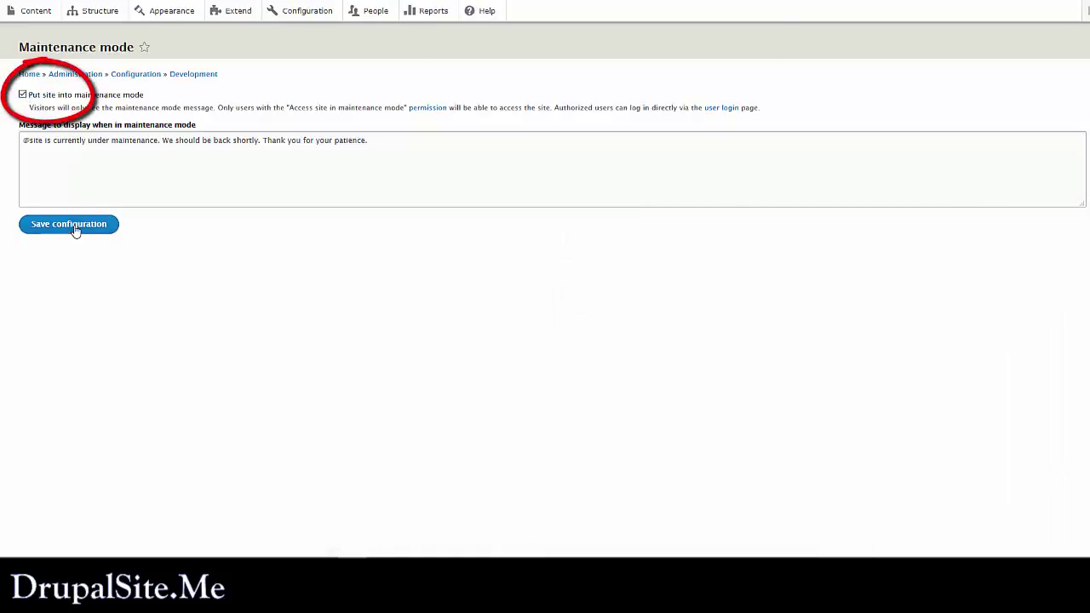
pyautogui.click(74, 227)
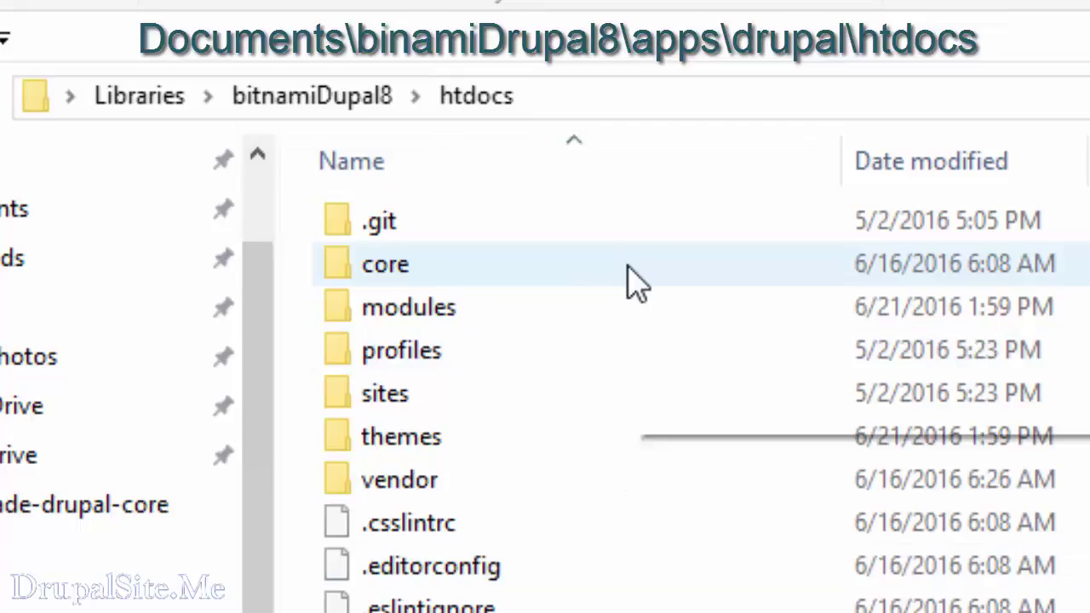
# - Select modules, profiles, sites and themes in htdocs, then invert the selection to select everything else
pyautogui.moveTo(627, 266)
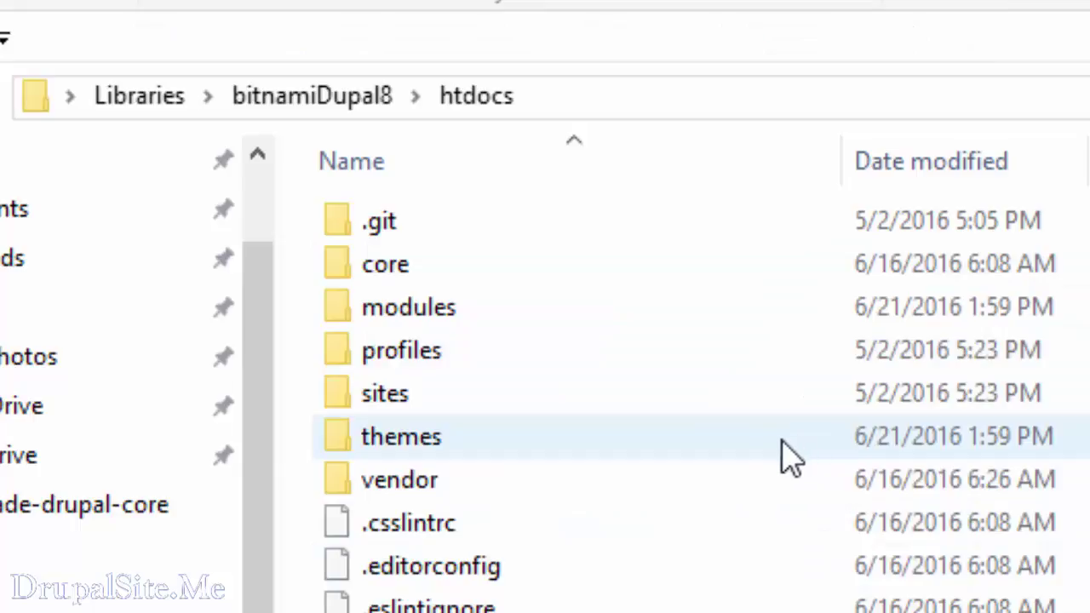
pyautogui.moveTo(747, 451)
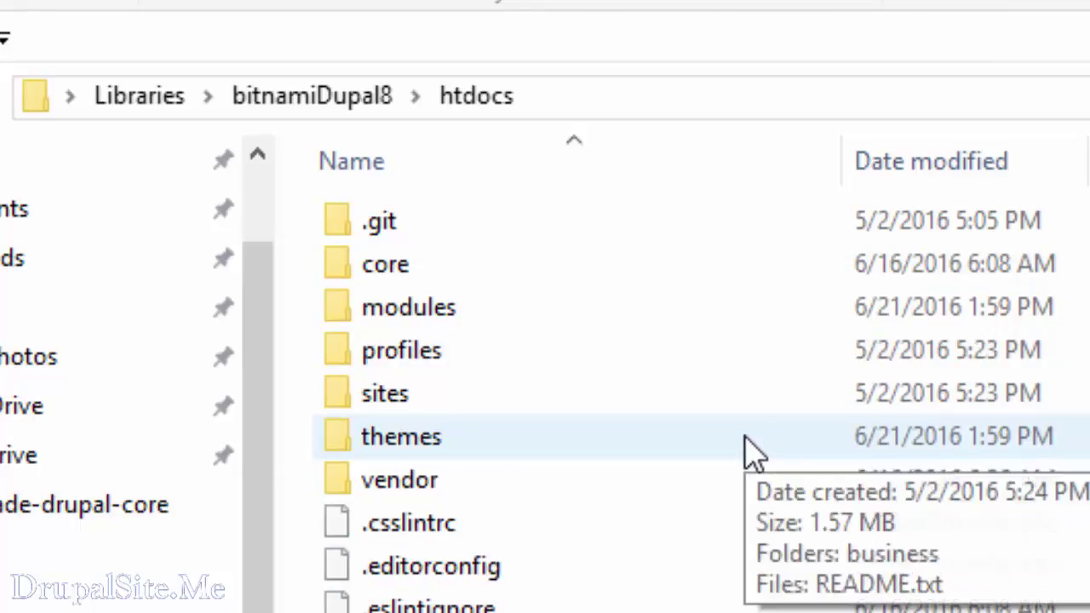
pyautogui.click(432, 319)
pyautogui.keyDown('ctrl'); pyautogui.click(441, 367); pyautogui.keyUp('ctrl')
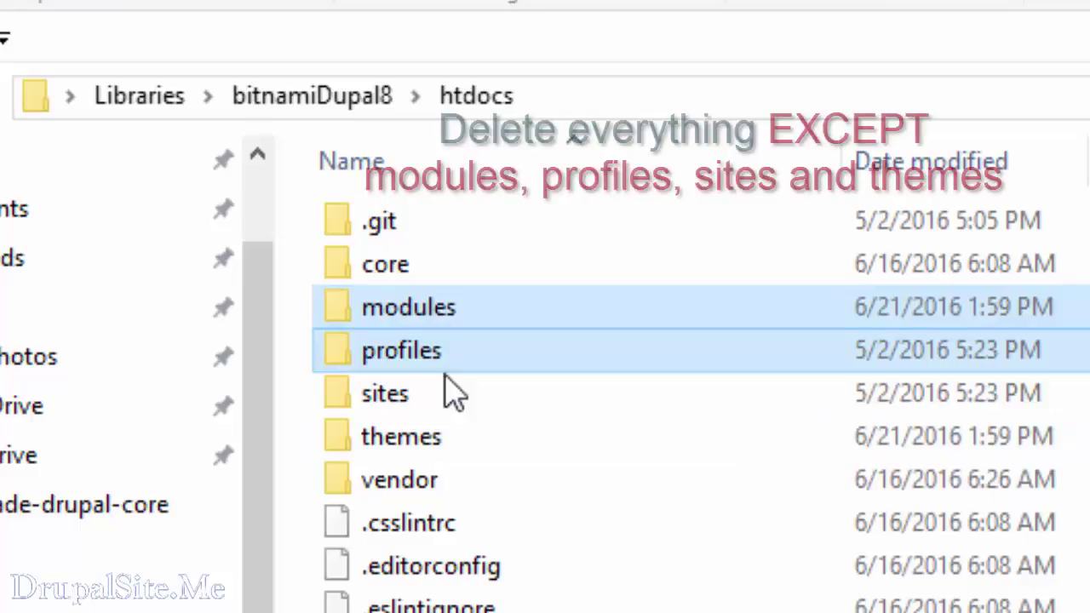
pyautogui.keyDown('ctrl'); pyautogui.click(422, 404); pyautogui.keyUp('ctrl')
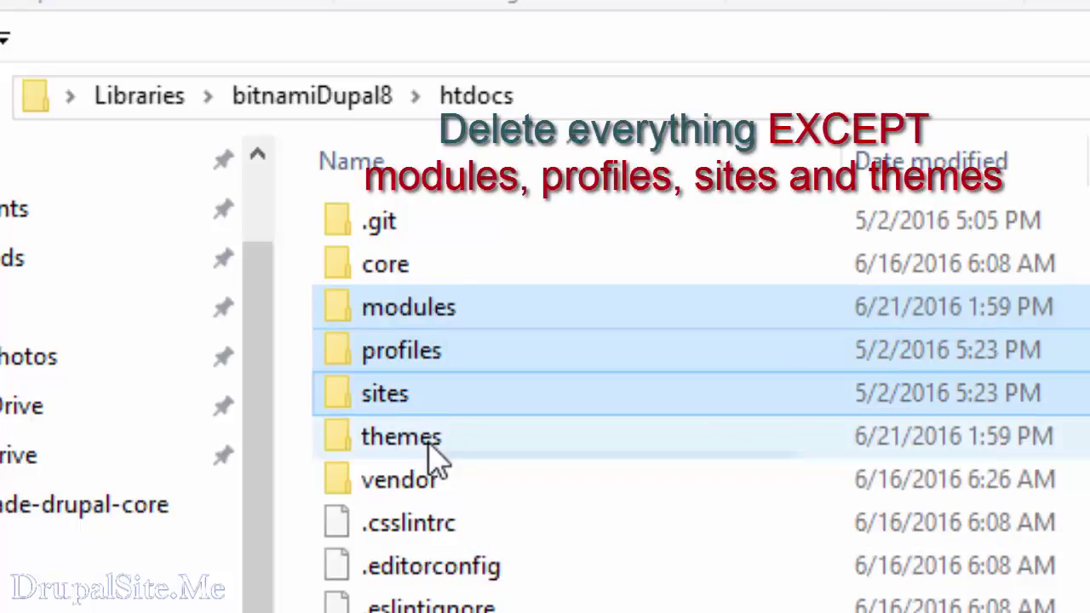
pyautogui.keyDown('ctrl'); pyautogui.click(434, 440); pyautogui.keyUp('ctrl')
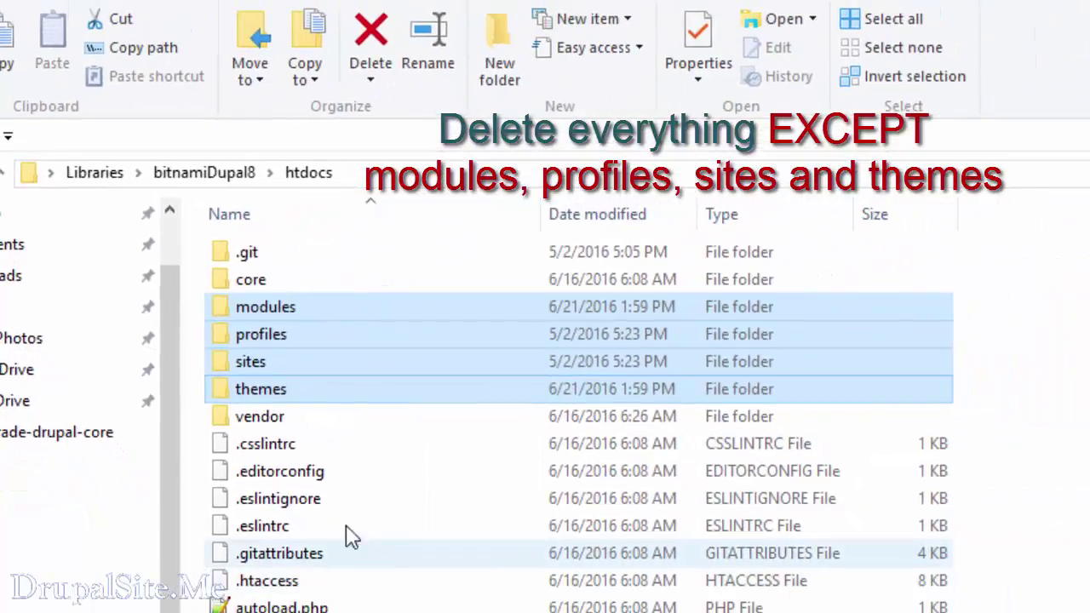
pyautogui.click(874, 80)
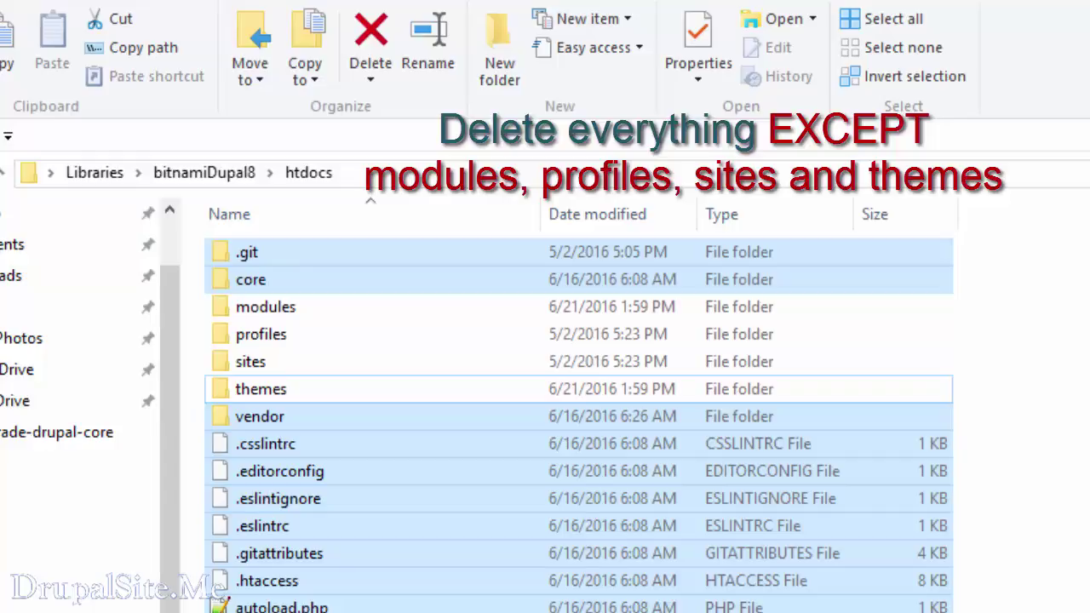
# - Create a new folder named oldToRemove in htdocs
pyautogui.click(500, 63)
pyautogui.press('BackSpace')
pyautogui.write('o')
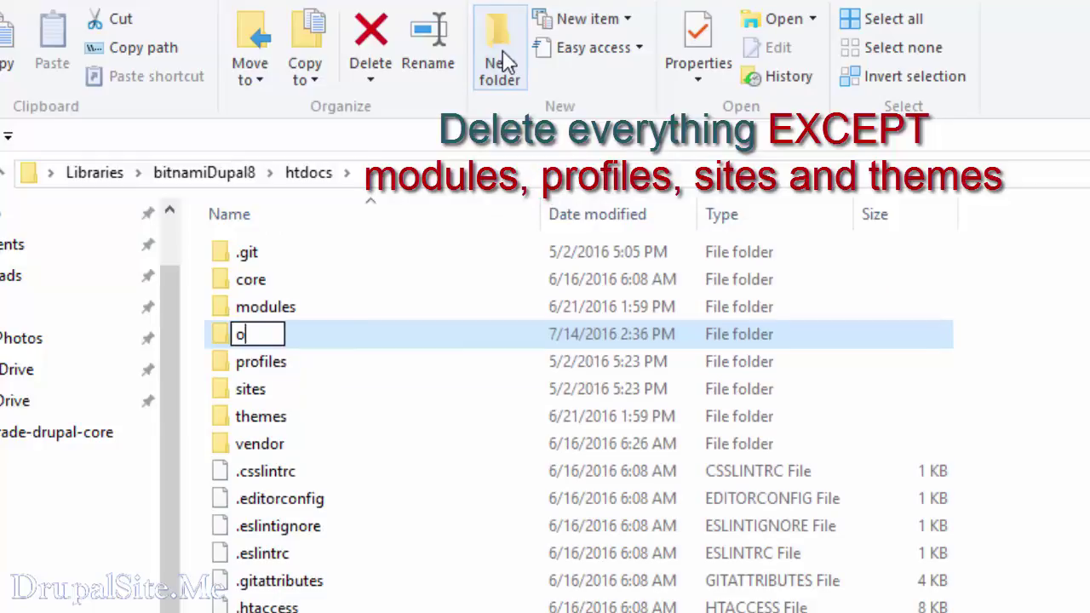
pyautogui.write('ldT')
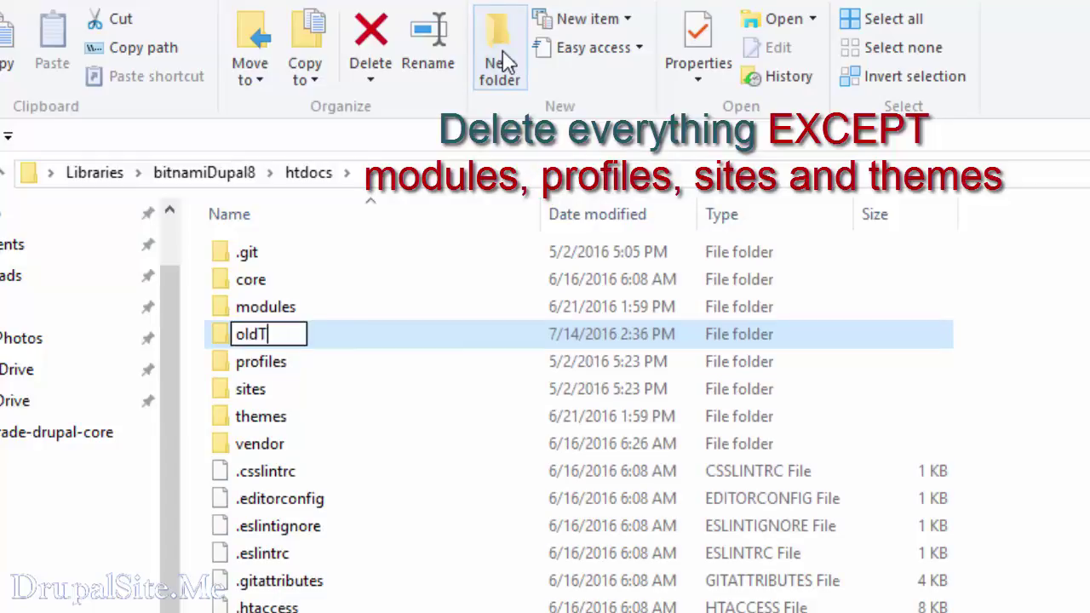
pyautogui.write('oRemove')
pyautogui.click(387, 413)
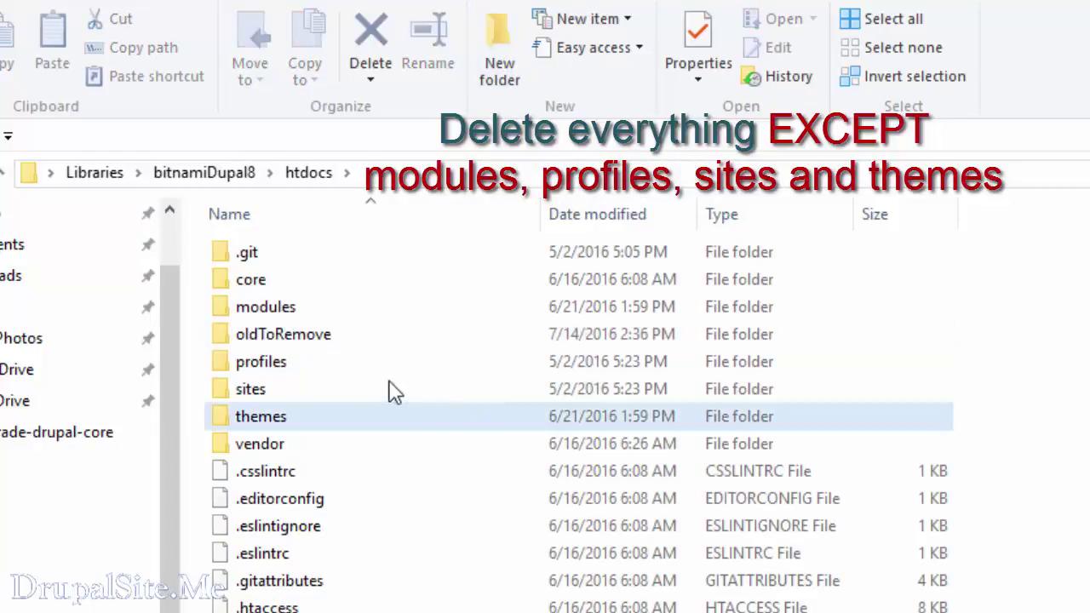
# - Move everything except modules, profiles, sites, themes and oldToRemove into the oldToRemove folder
pyautogui.click(274, 313)
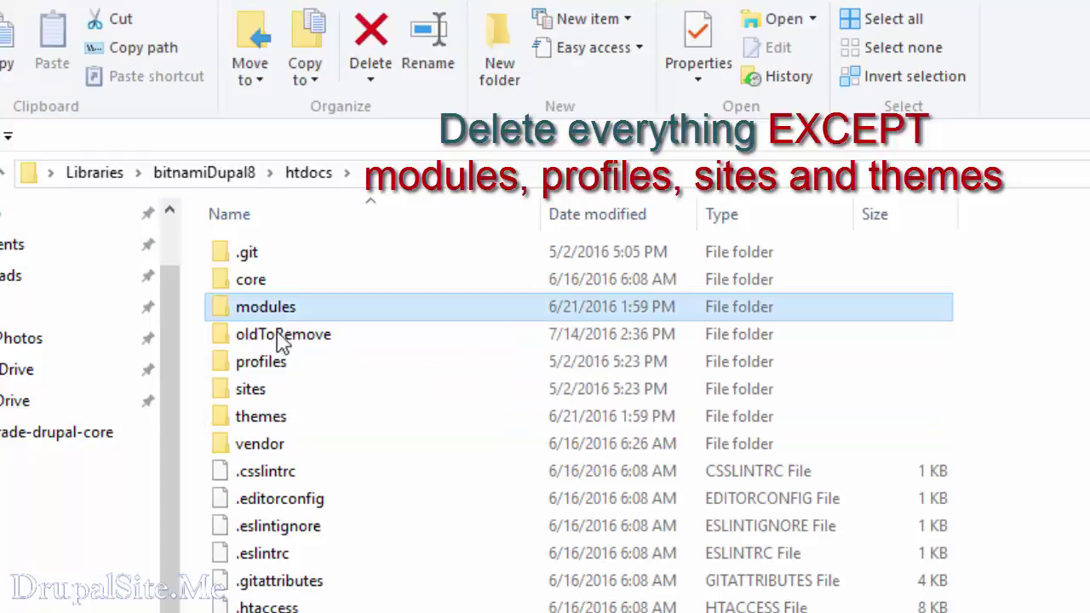
pyautogui.keyDown('ctrl'); pyautogui.click(272, 364); pyautogui.keyUp('ctrl')
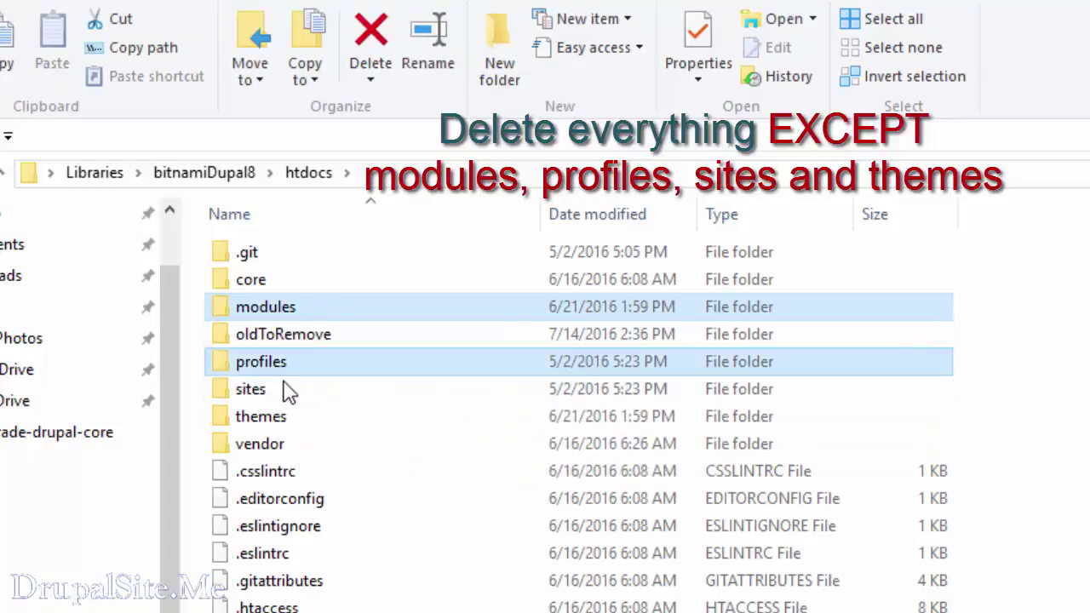
pyautogui.keyDown('ctrl'); pyautogui.click(259, 394); pyautogui.keyUp('ctrl')
pyautogui.keyDown('ctrl'); pyautogui.click(285, 425); pyautogui.keyUp('ctrl')
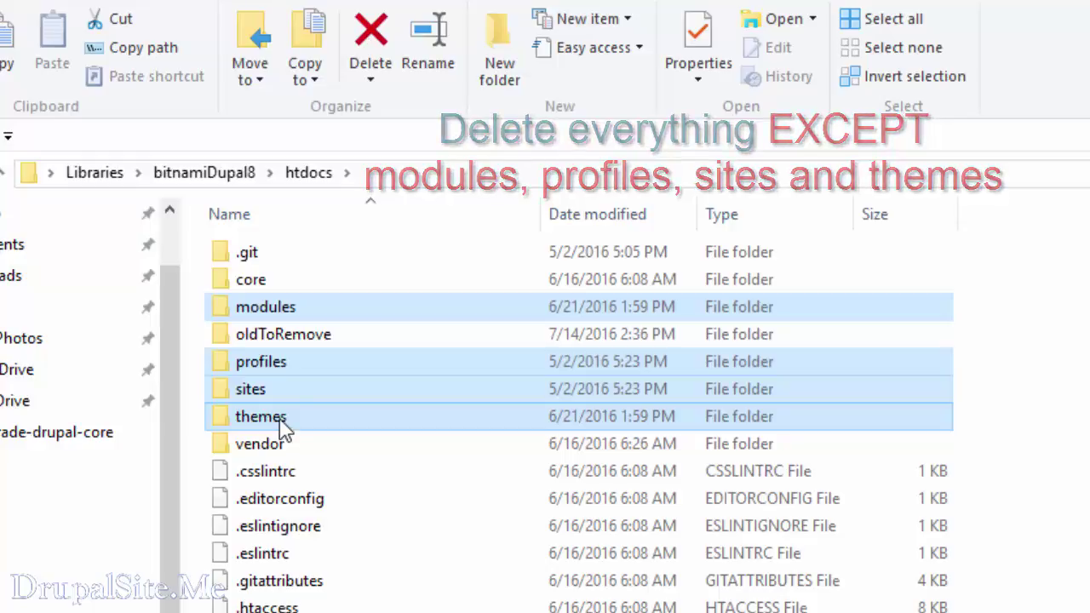
pyautogui.click(906, 81)
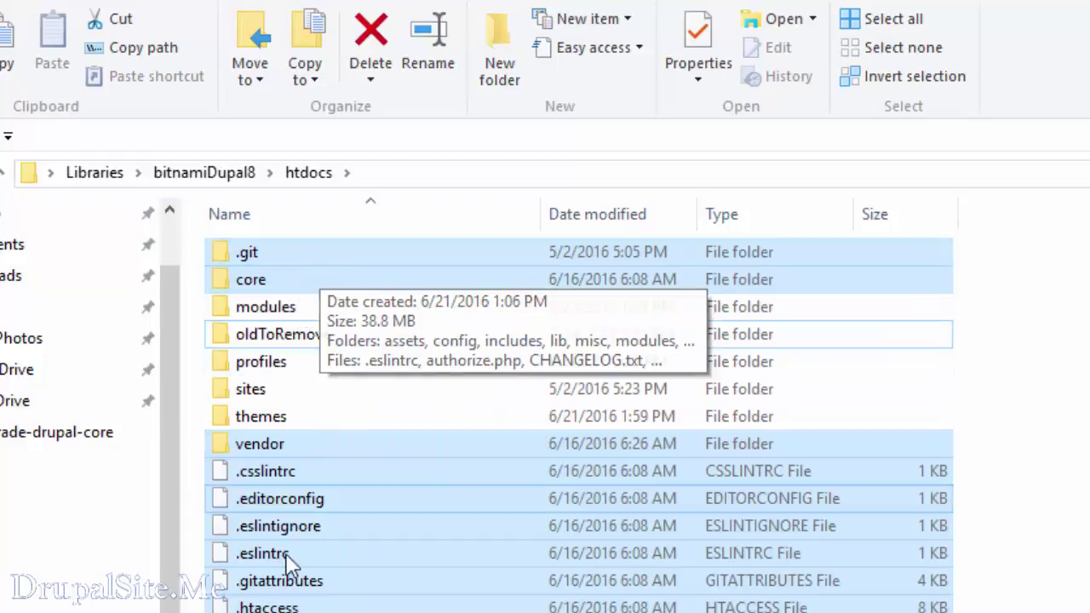
pyautogui.keyDown('ctrl'); pyautogui.click(281, 336); pyautogui.keyUp('ctrl')
pyautogui.moveTo(274, 285); pyautogui.dragTo(332, 340)
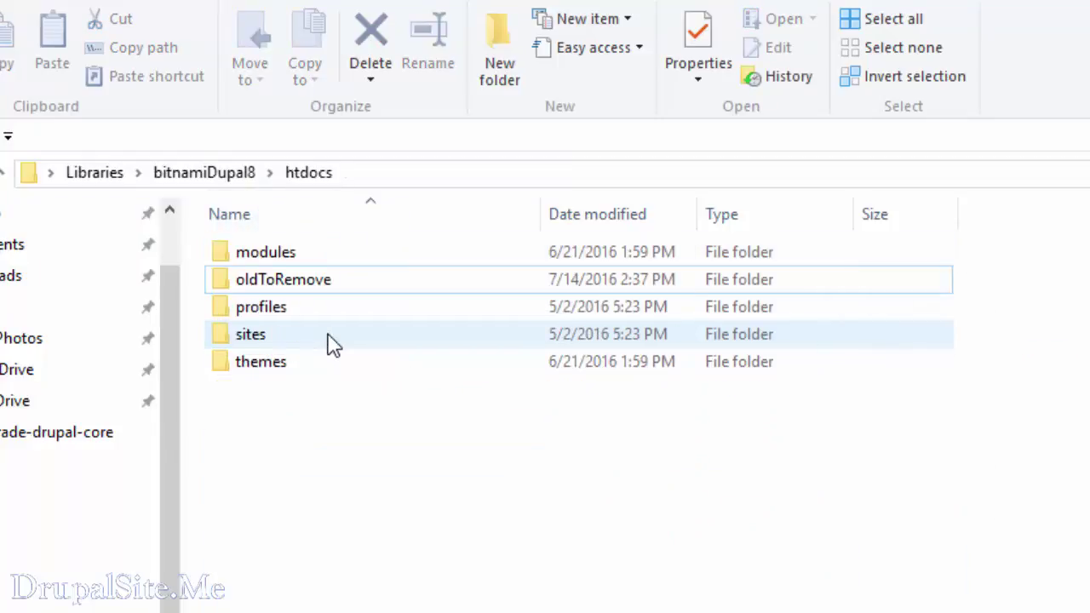
# - Drag drupal-8.1.6.tar.gz from Downloads\drupal into the htdocs folder
pyautogui.click(304, 517)
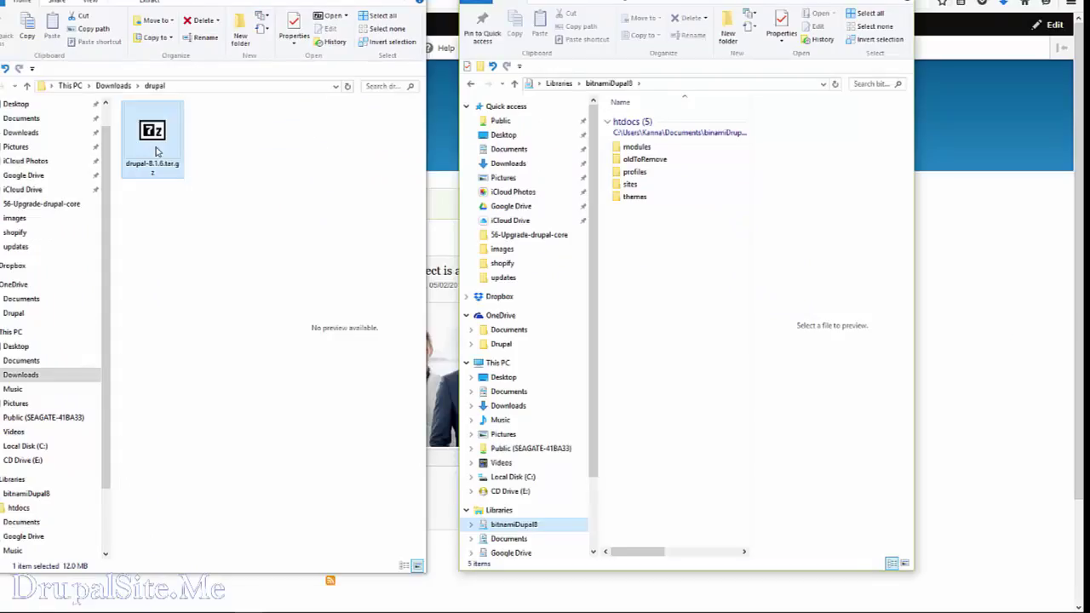
pyautogui.moveTo(156, 151); pyautogui.dragTo(660, 266)
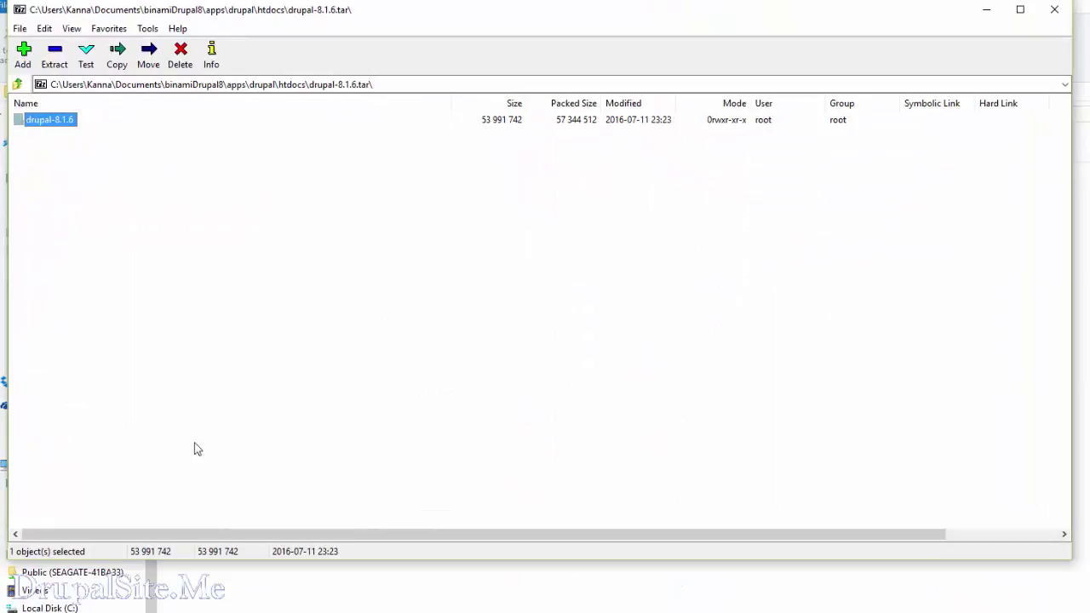
# - Extract the drupal-8.1.6 folder from the archive into htdocs with 7-Zip
pyautogui.click(54, 60)
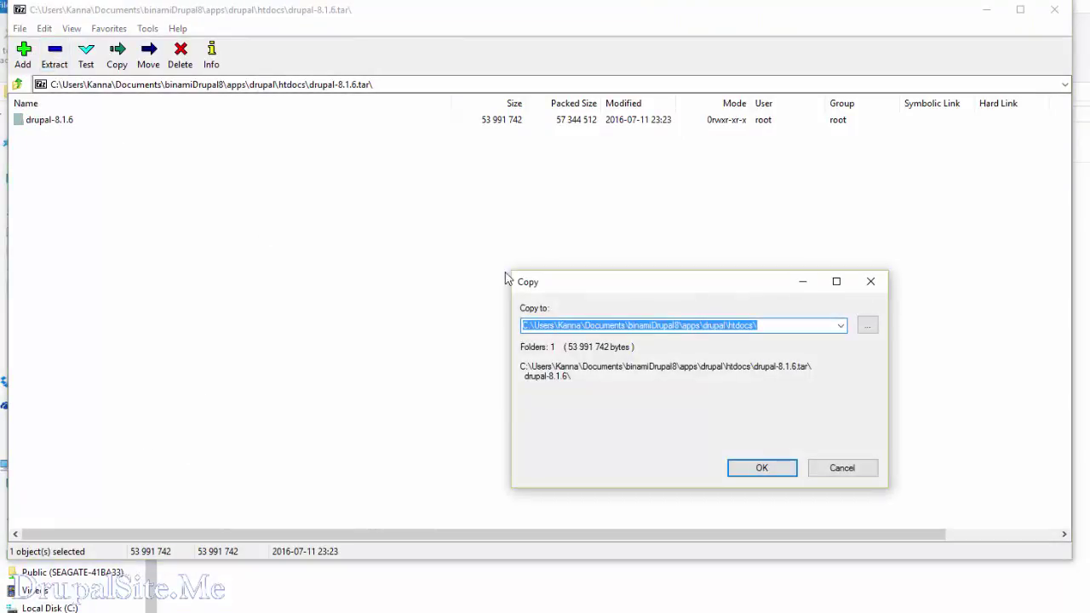
pyautogui.click(757, 470)
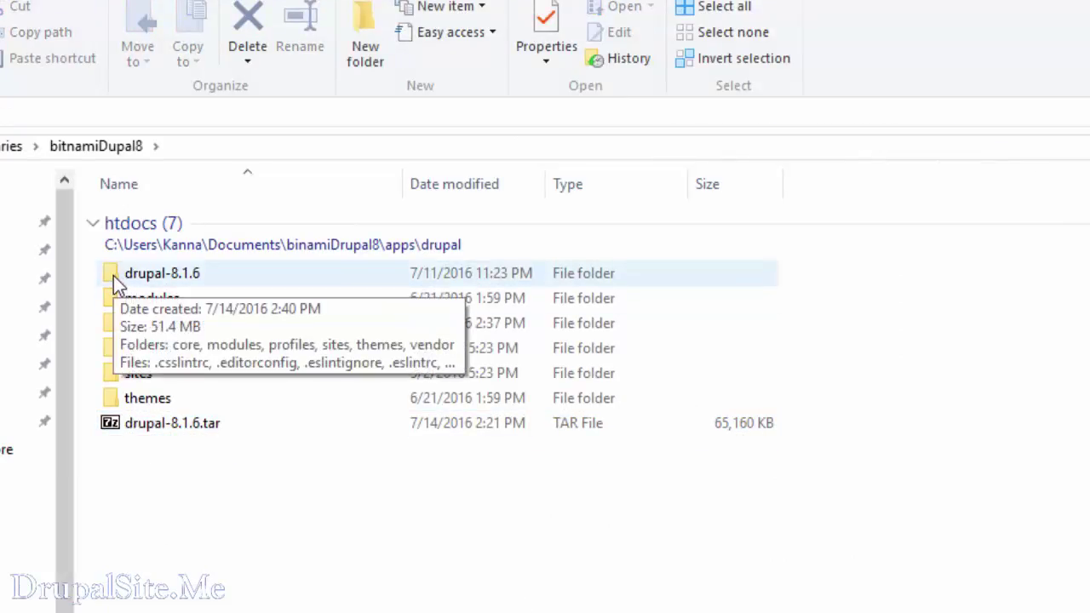
# - Delete modules, profiles, sites and themes from drupal-8.1.6, then move its remaining files into the site folder
pyautogui.click(114, 277)
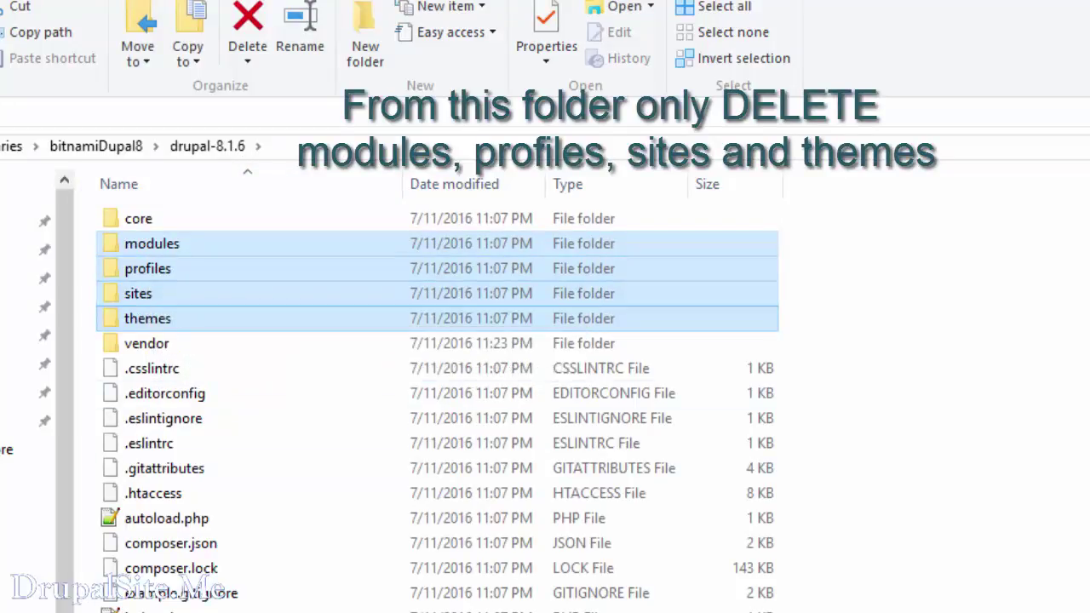
pyautogui.press('Delete')
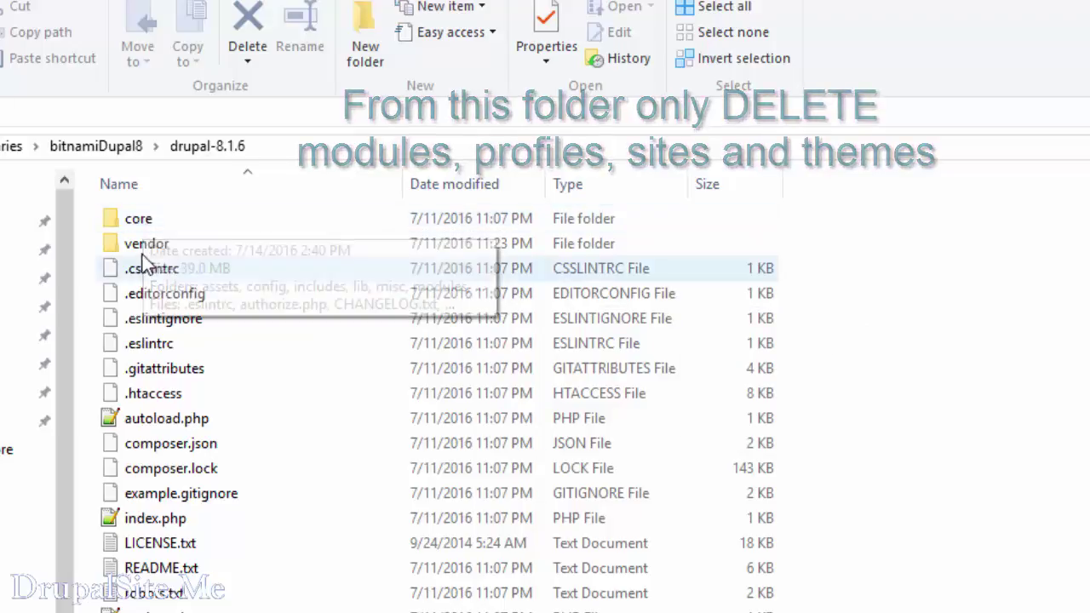
pyautogui.click(123, 221)
pyautogui.hotkey('ctrl', 'a')
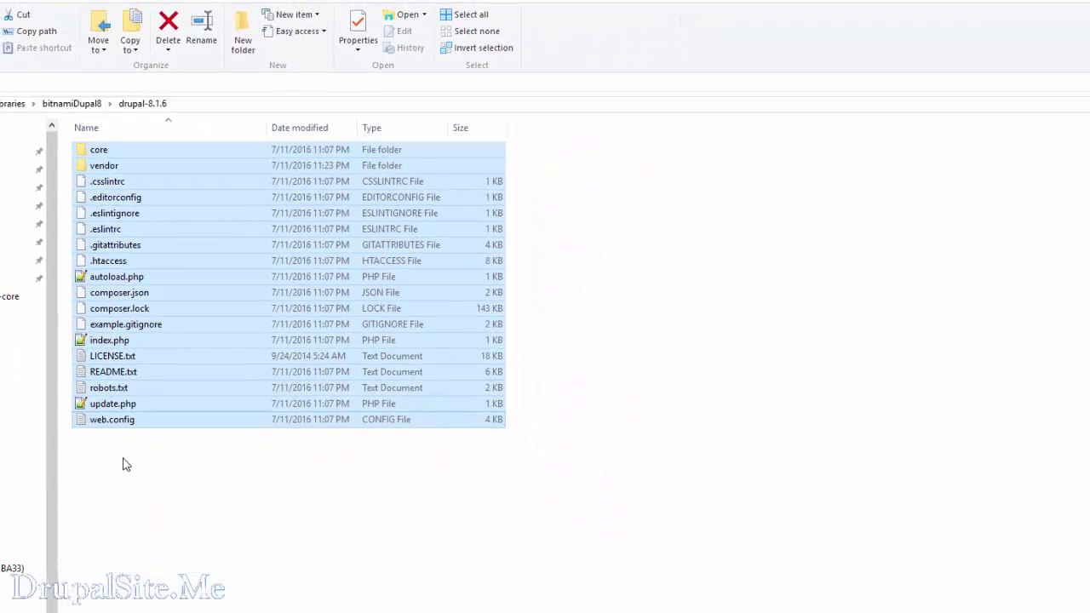
pyautogui.click(19, 17)
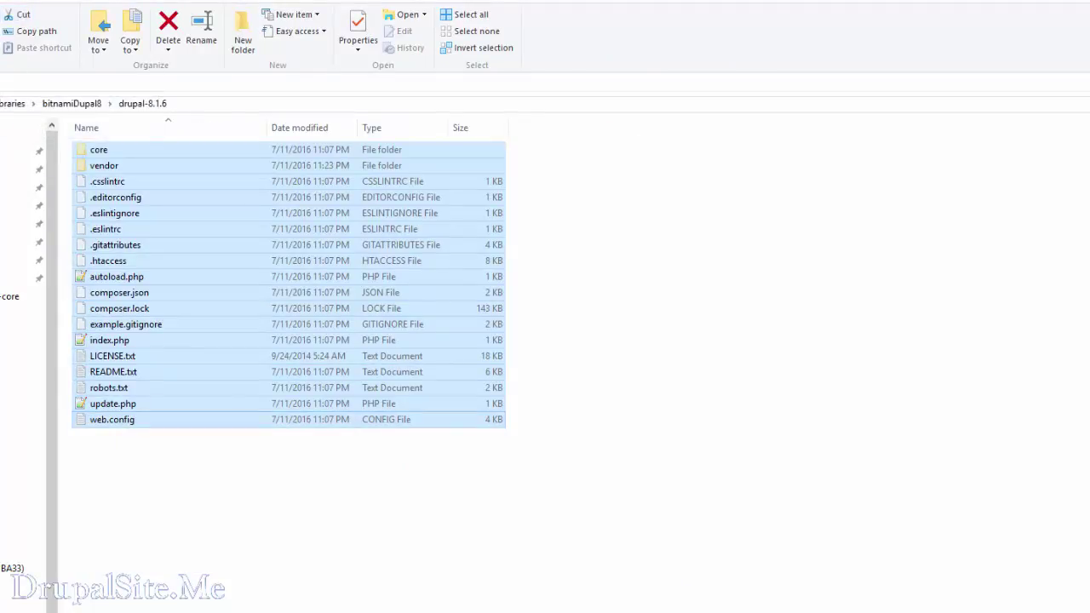
pyautogui.hotkey('alt', 'Up')
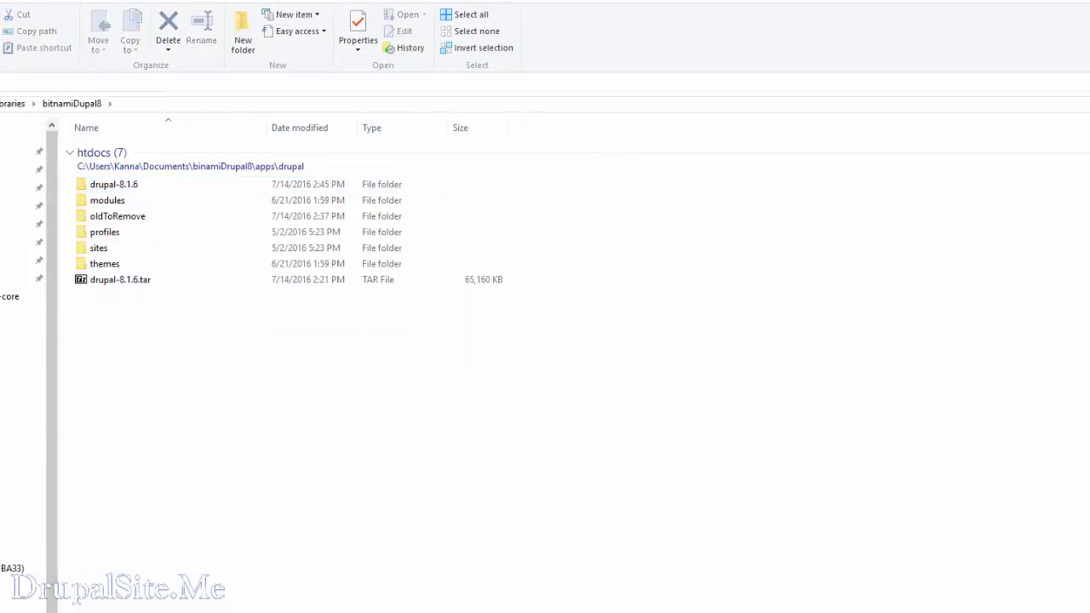
pyautogui.hotkey('ctrl', 'v')
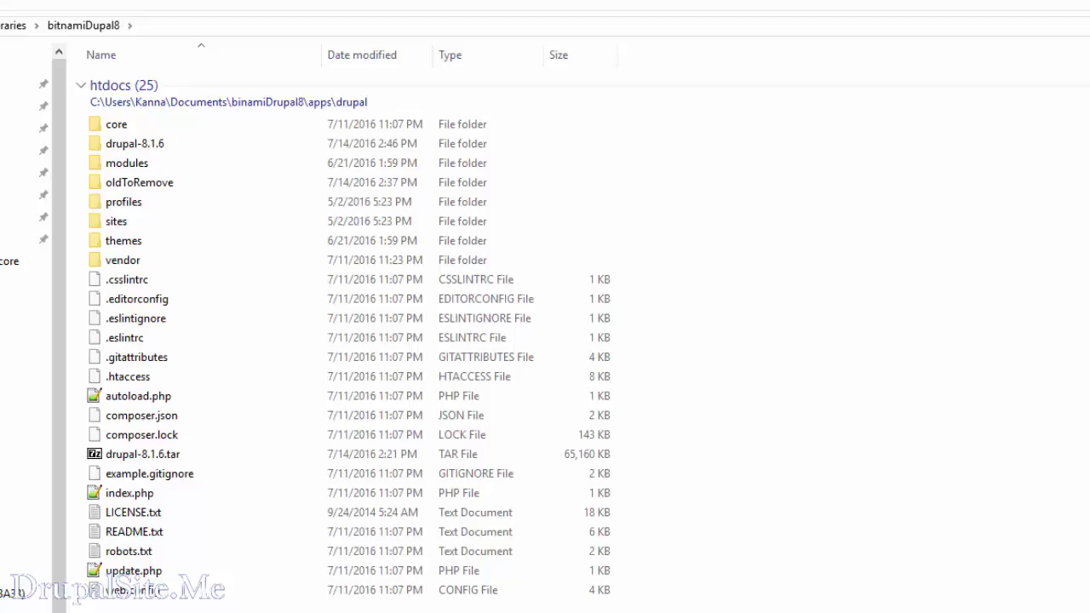
# - Confirm drupal-8.1.6 is empty, delete it, and review the old files in oldToRemove
pyautogui.doubleClick(110, 144)
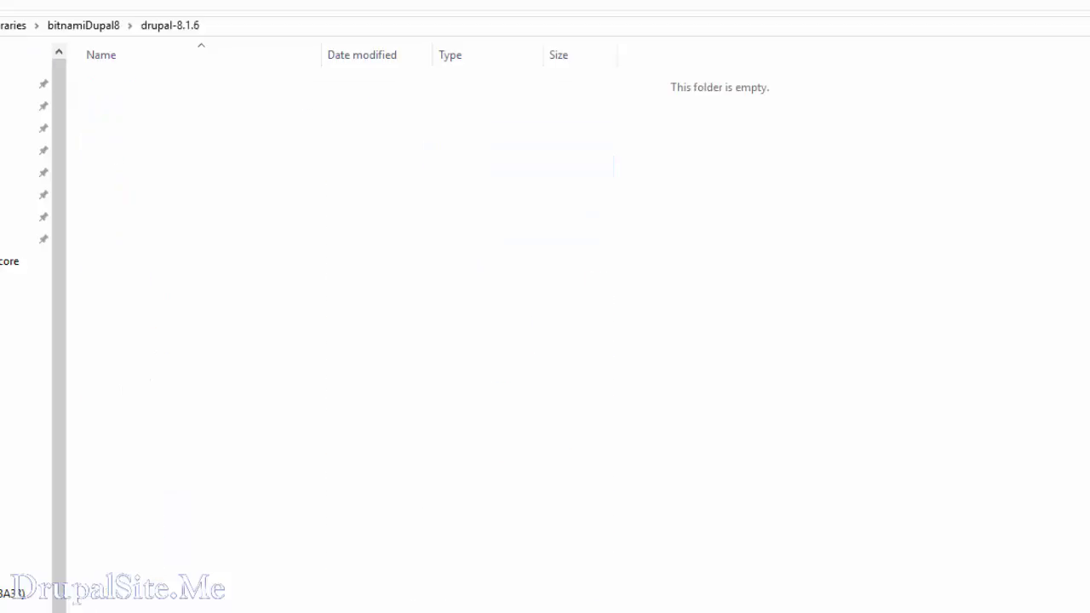
pyautogui.press('BackSpace')
pyautogui.press('Delete')
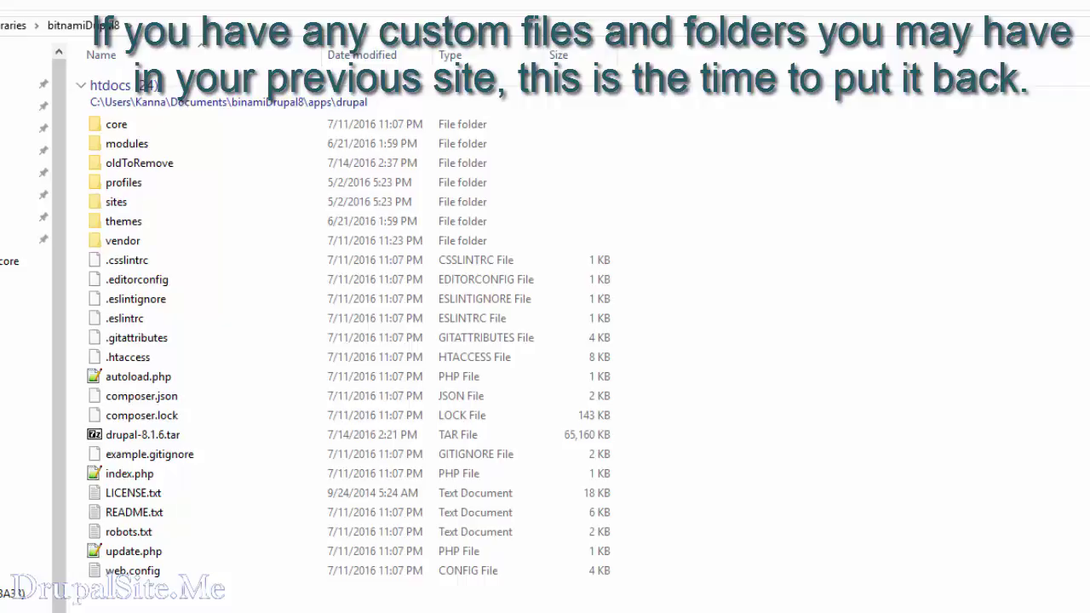
pyautogui.doubleClick(123, 164)
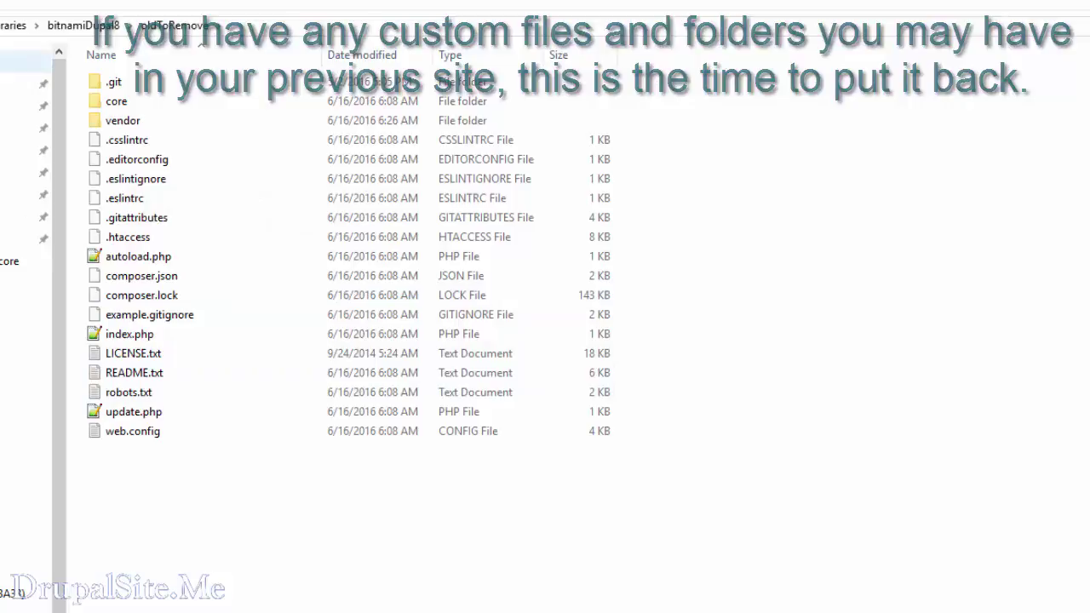
pyautogui.hotkey('alt', 'Left')
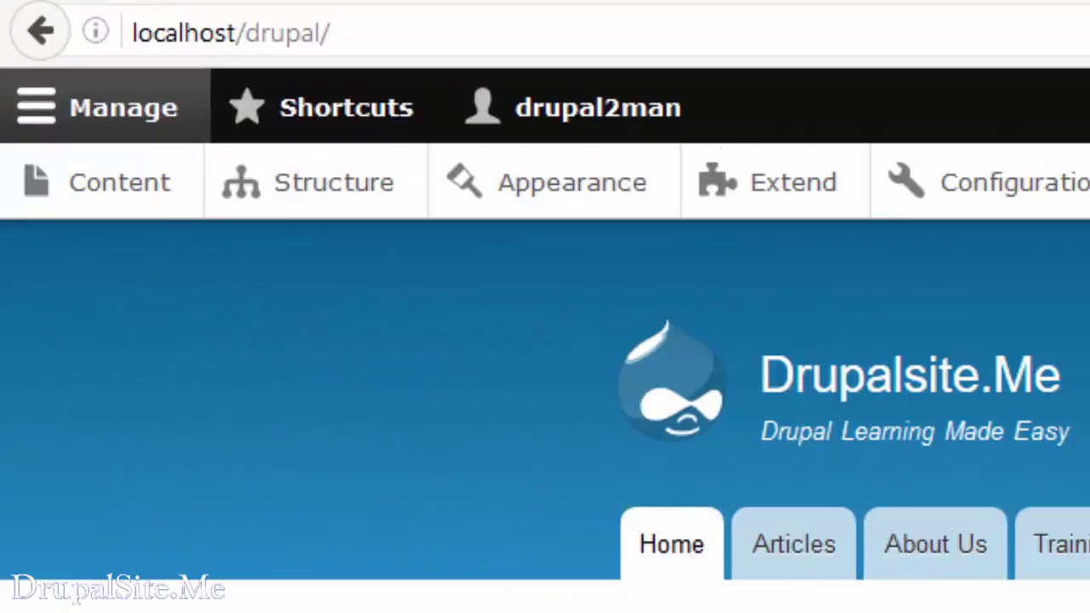
# - Load localhost/drupal/update.php and apply the 2 pending views database updates
pyautogui.click(372, 29)
pyautogui.click(361, 31)
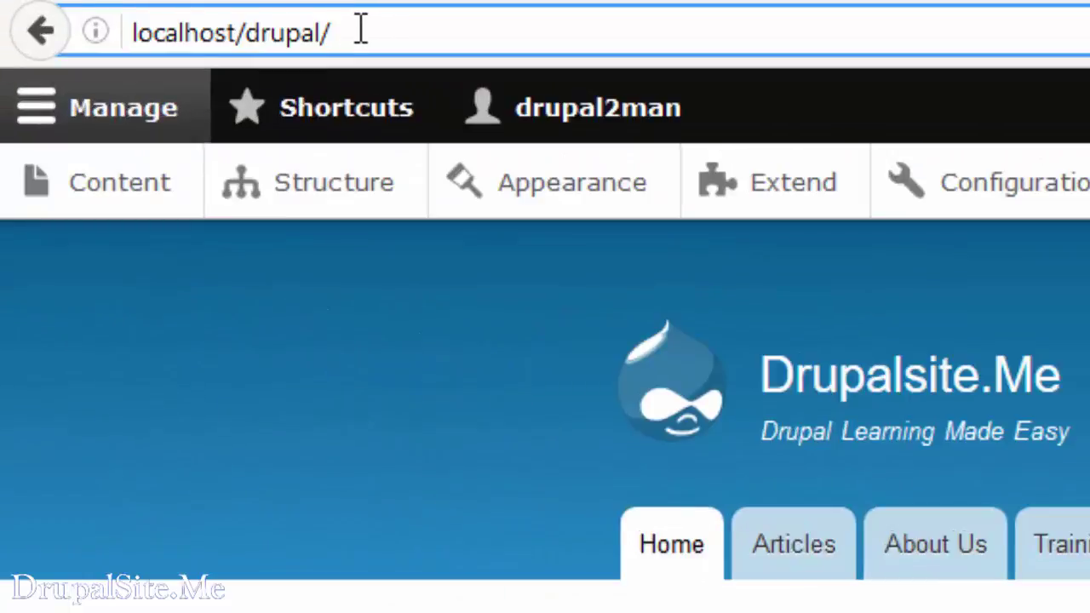
pyautogui.write('updat')
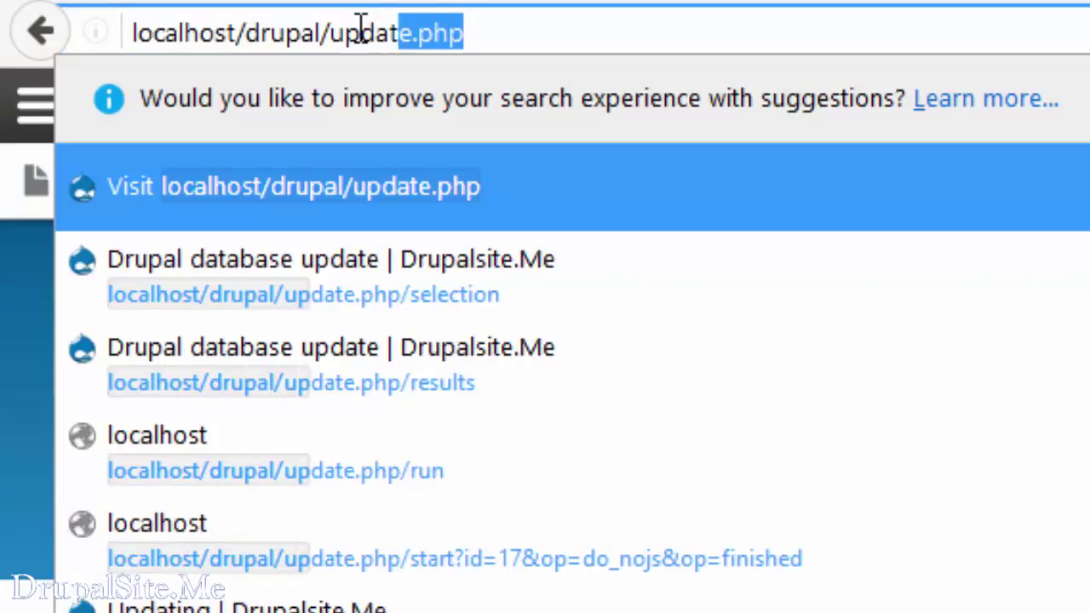
pyautogui.write('e')
pyautogui.press('Return')
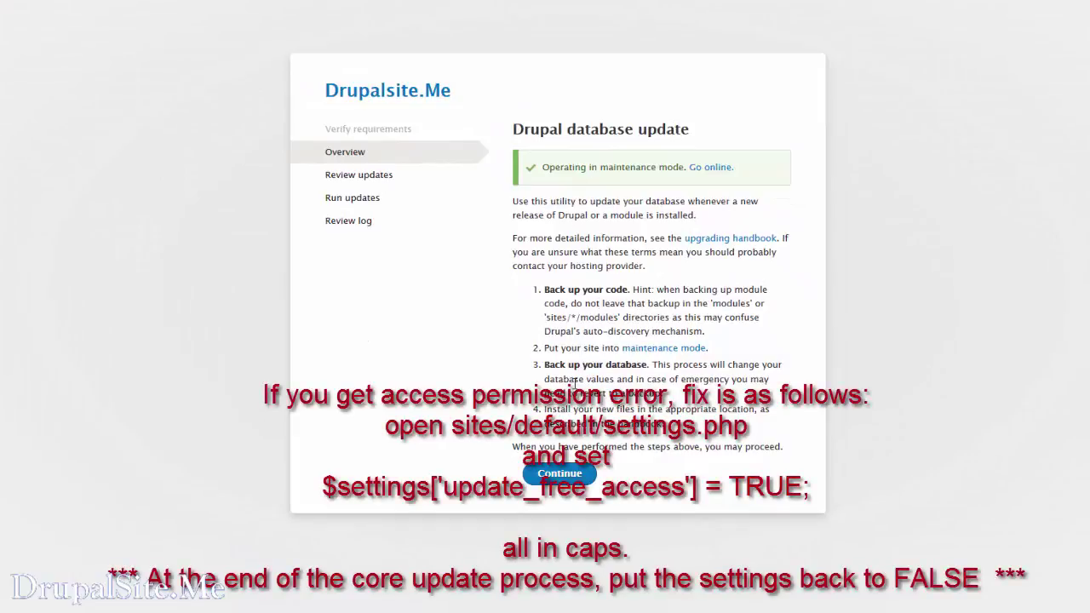
pyautogui.click(567, 479)
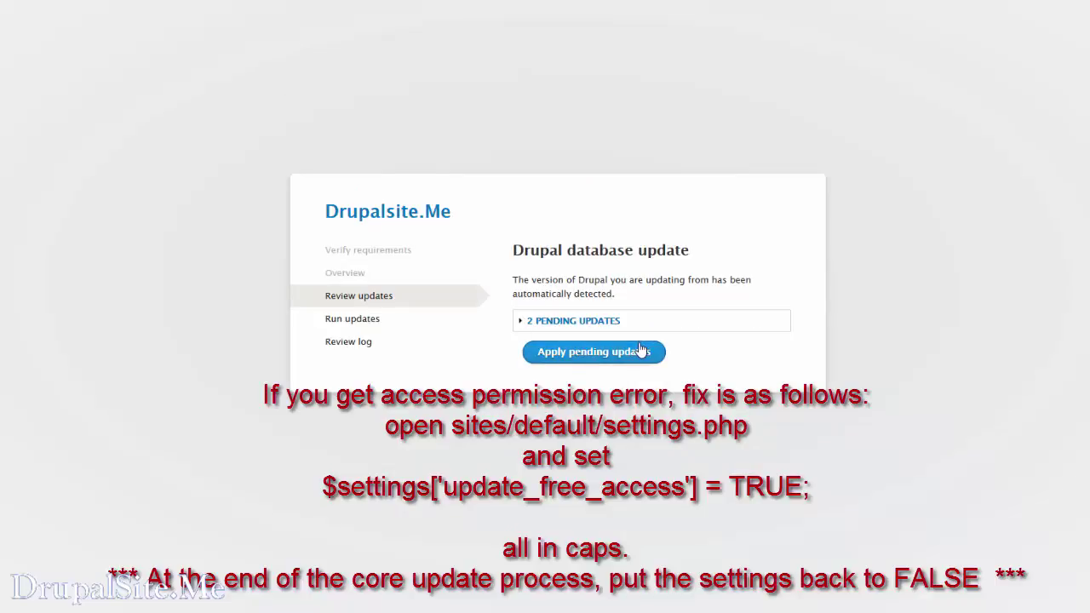
pyautogui.click(521, 320)
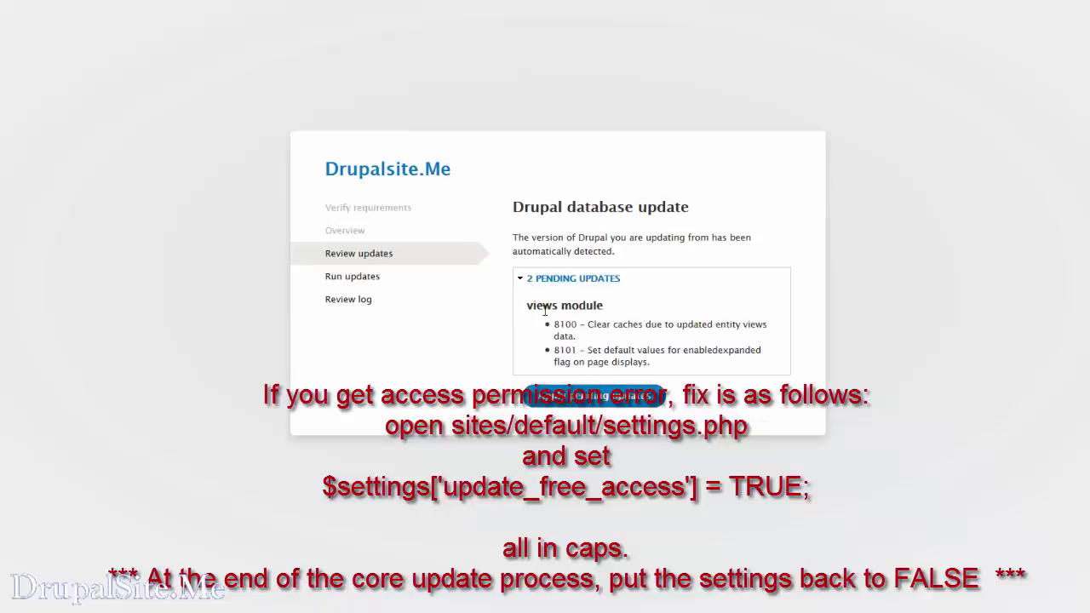
pyautogui.click(594, 397)
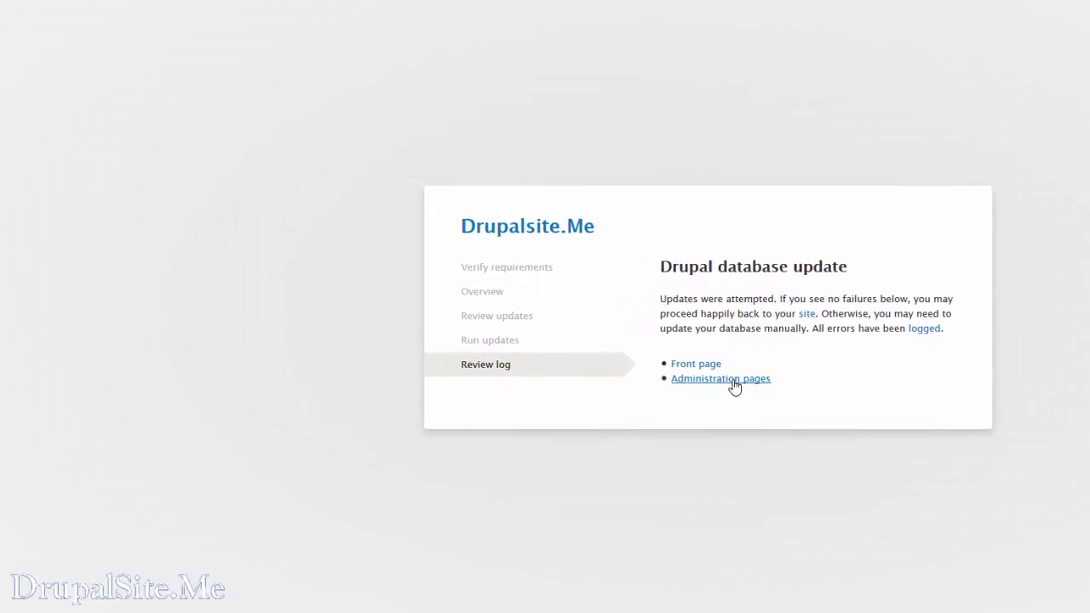
# - Clear all caches under Configuration > Performance and save the performance configuration
pyautogui.click(734, 386)
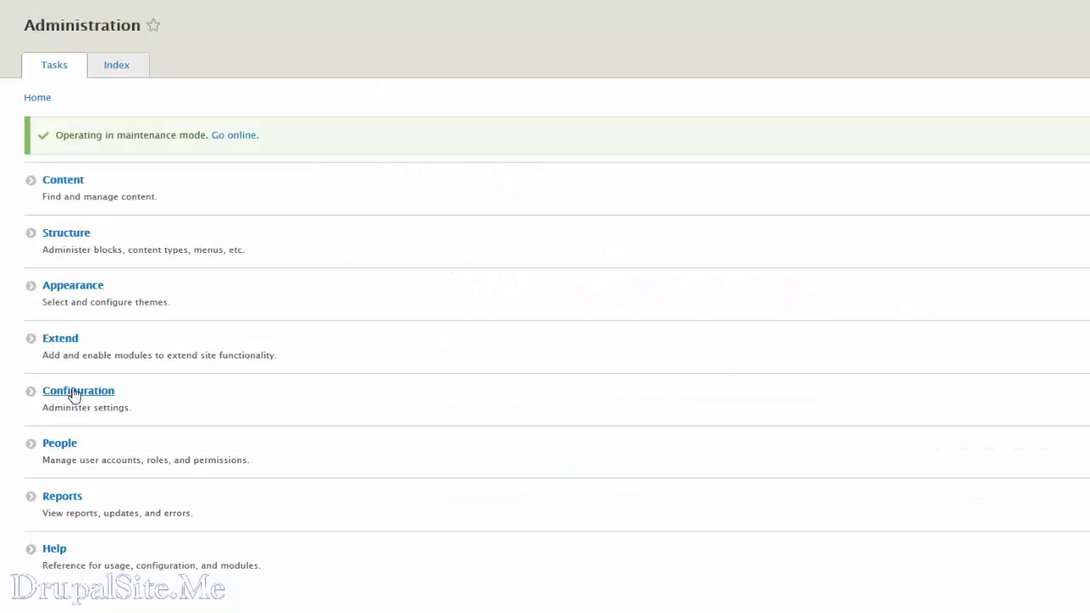
pyautogui.click(74, 394)
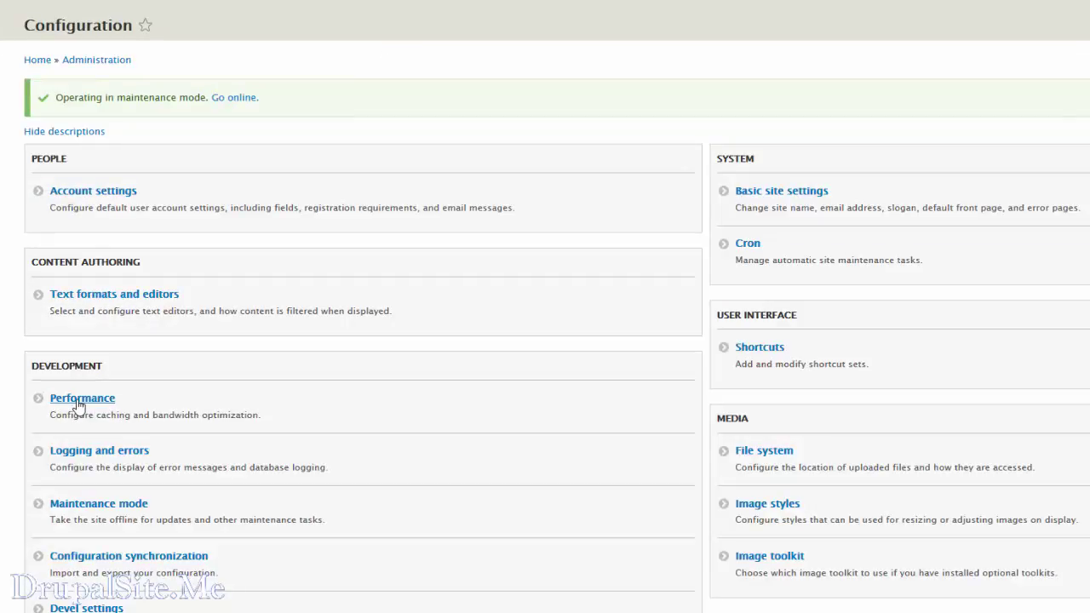
pyautogui.click(79, 400)
pyautogui.click(90, 170)
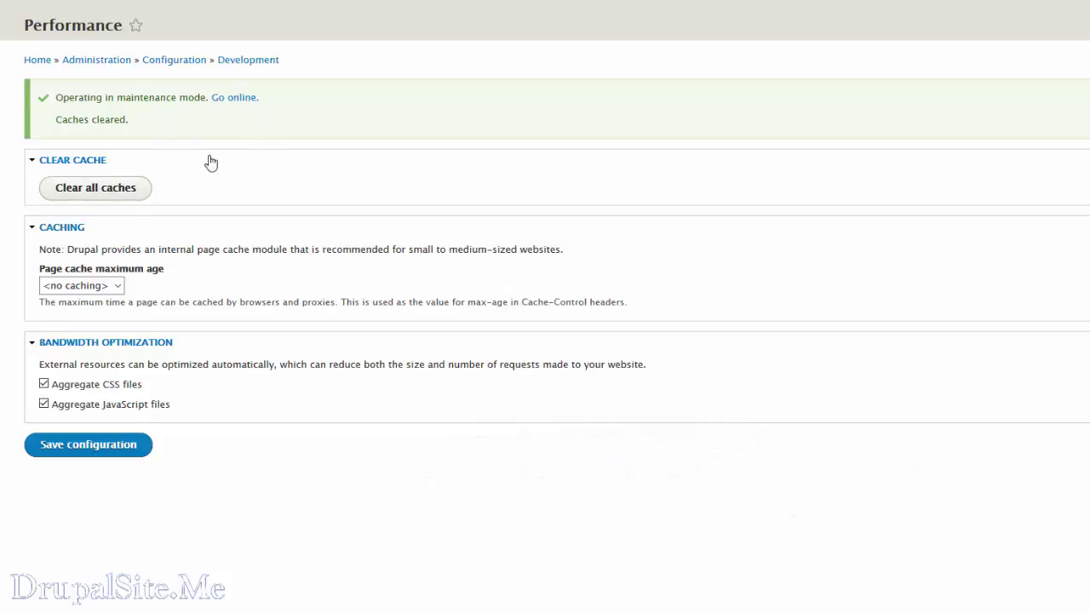
pyautogui.click(81, 449)
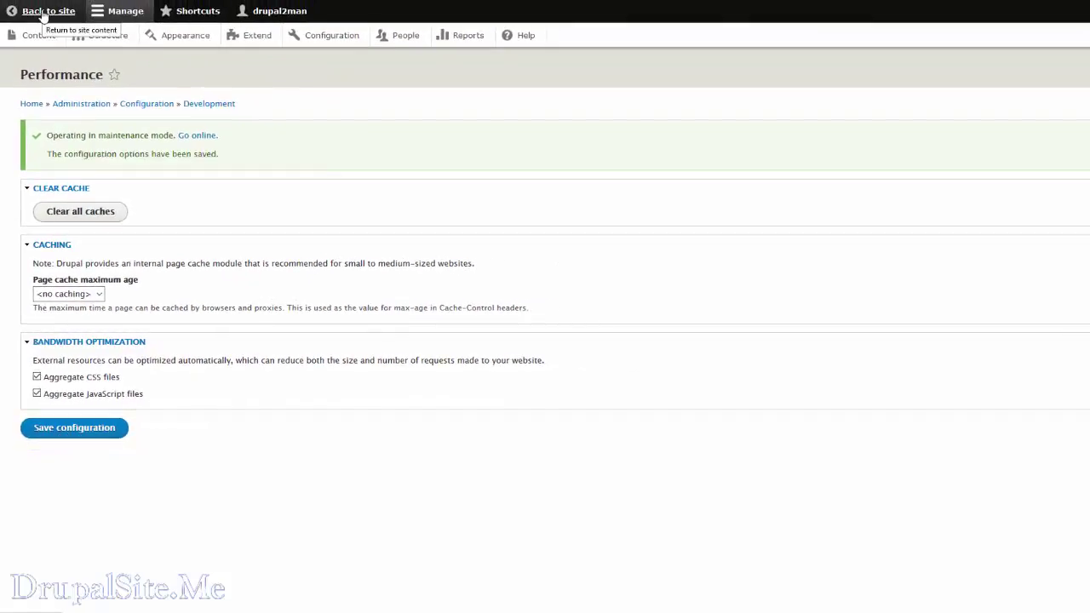
# - From the front page's Go online link, save maintenance mode as unchecked to bring the site online
pyautogui.click(43, 12)
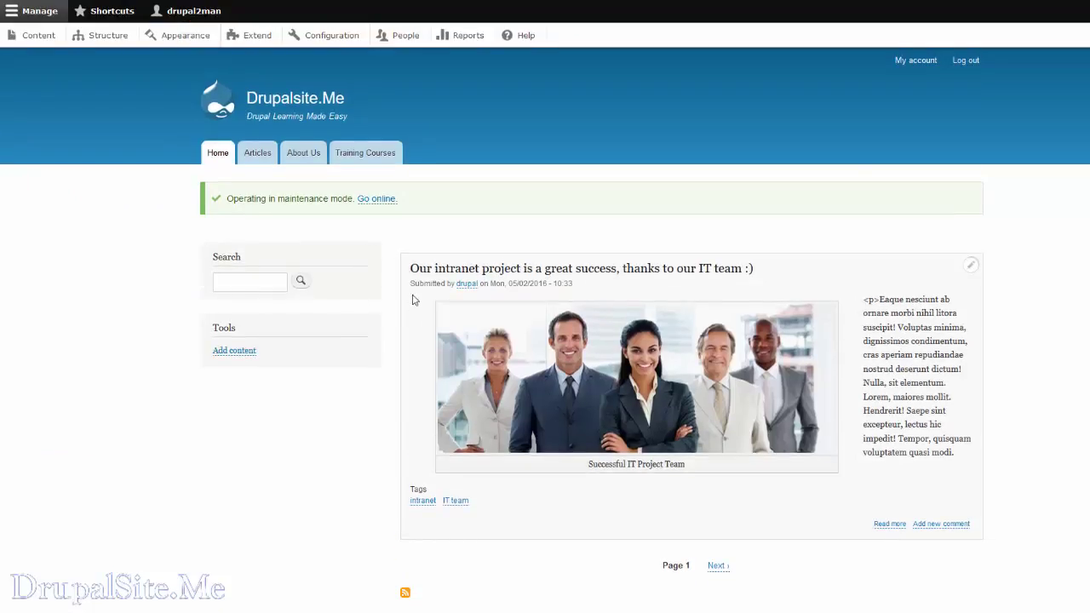
pyautogui.scroll(-3, 886, 285)
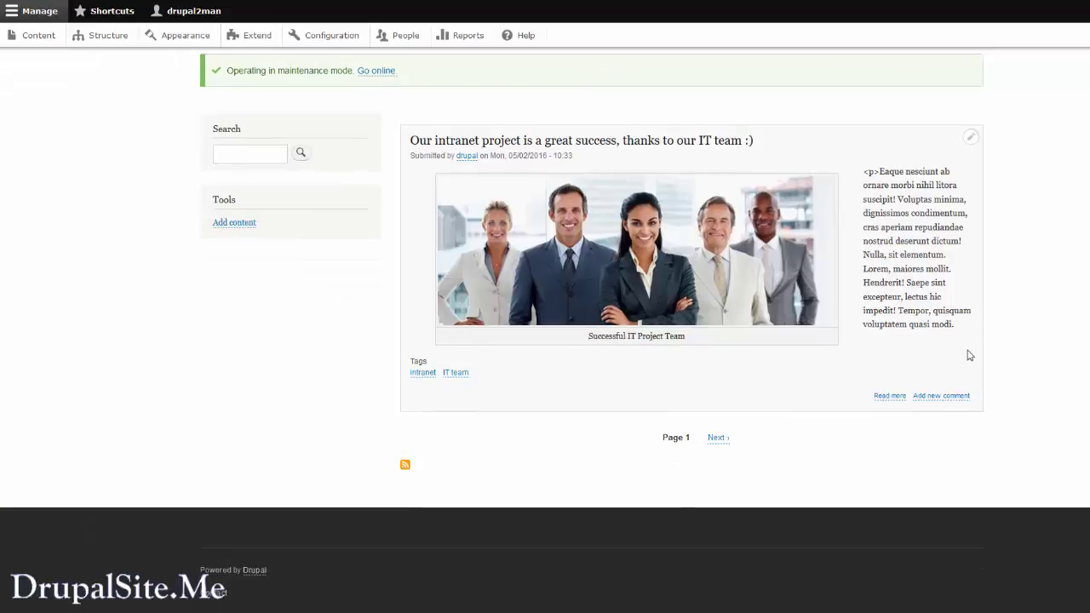
pyautogui.scroll(3, 964, 349)
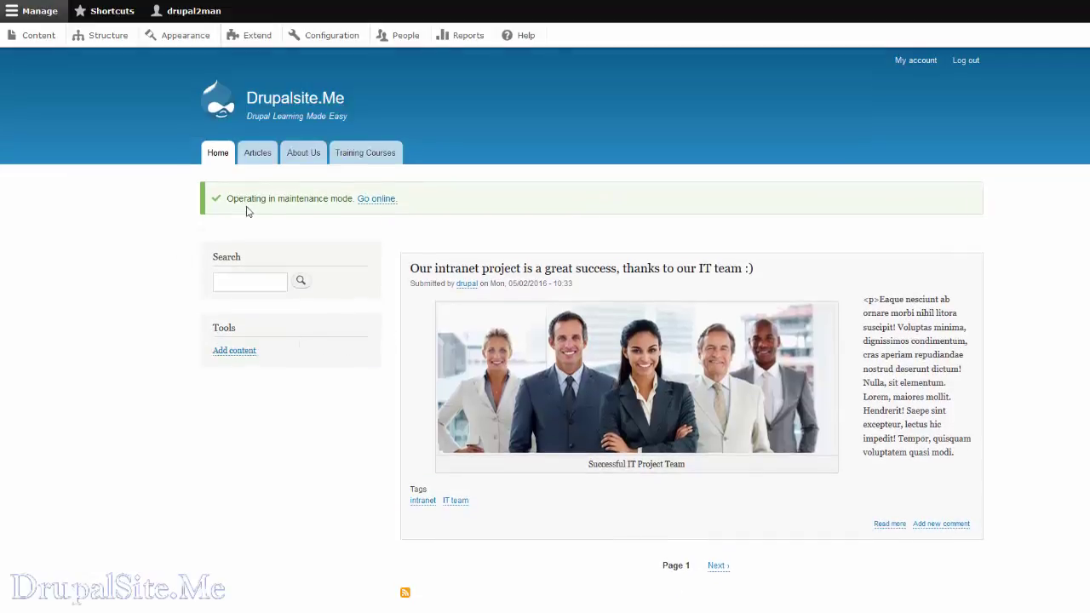
pyautogui.click(380, 200)
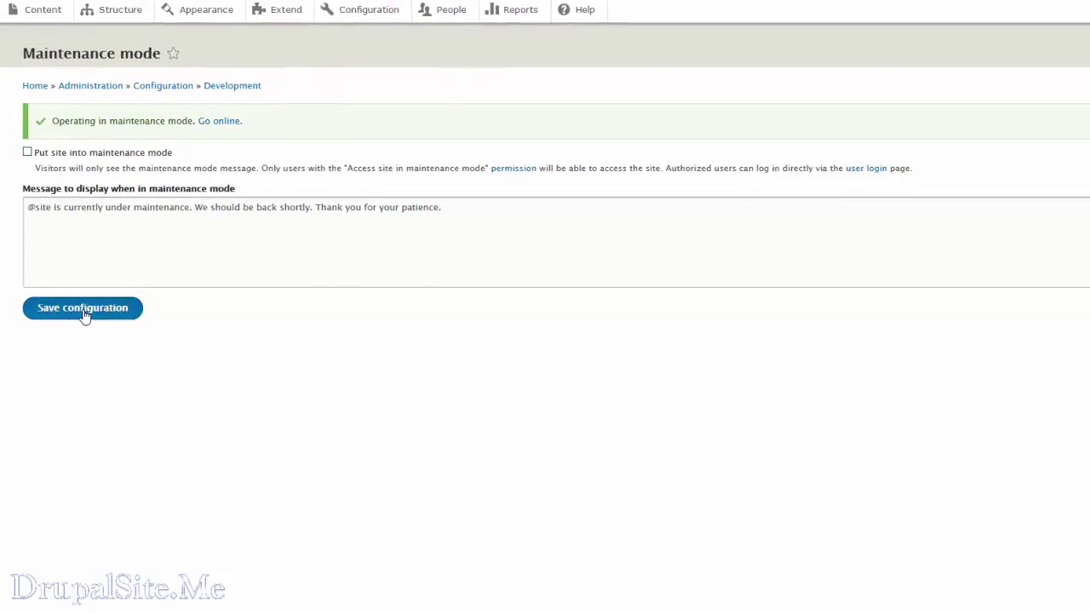
pyautogui.click(84, 312)
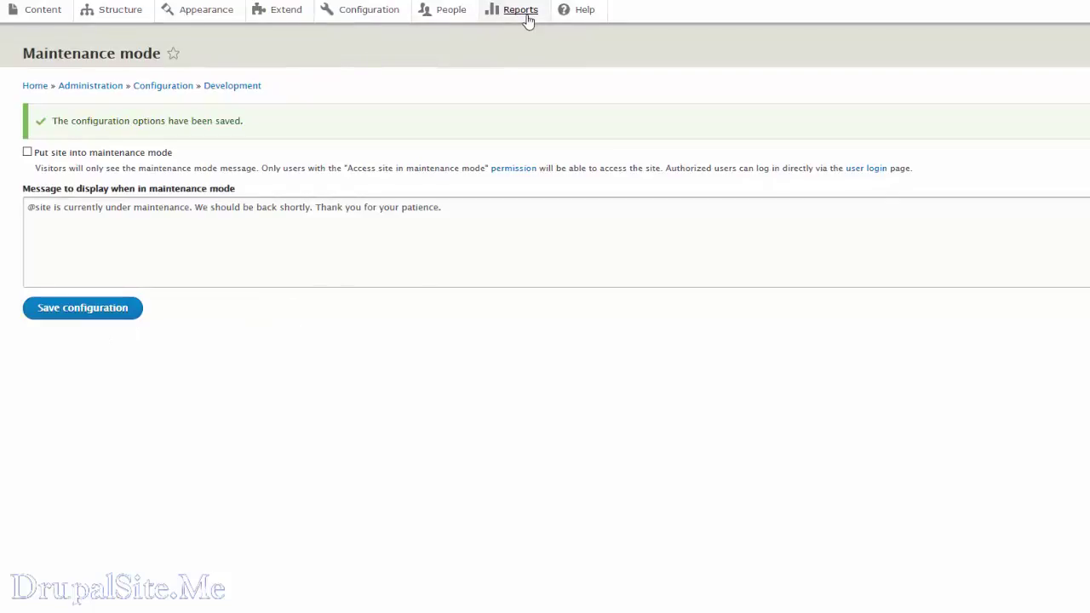
# - Confirm Available updates lists core 8.1.6 as current, then view About Us, Training Courses and Home
pyautogui.click(520, 10)
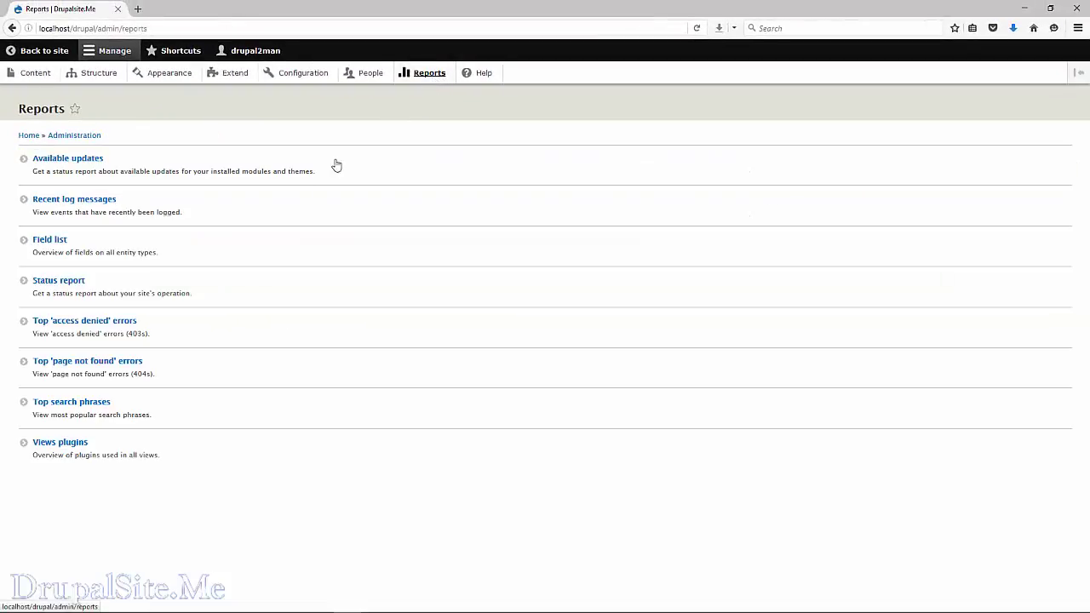
pyautogui.click(65, 160)
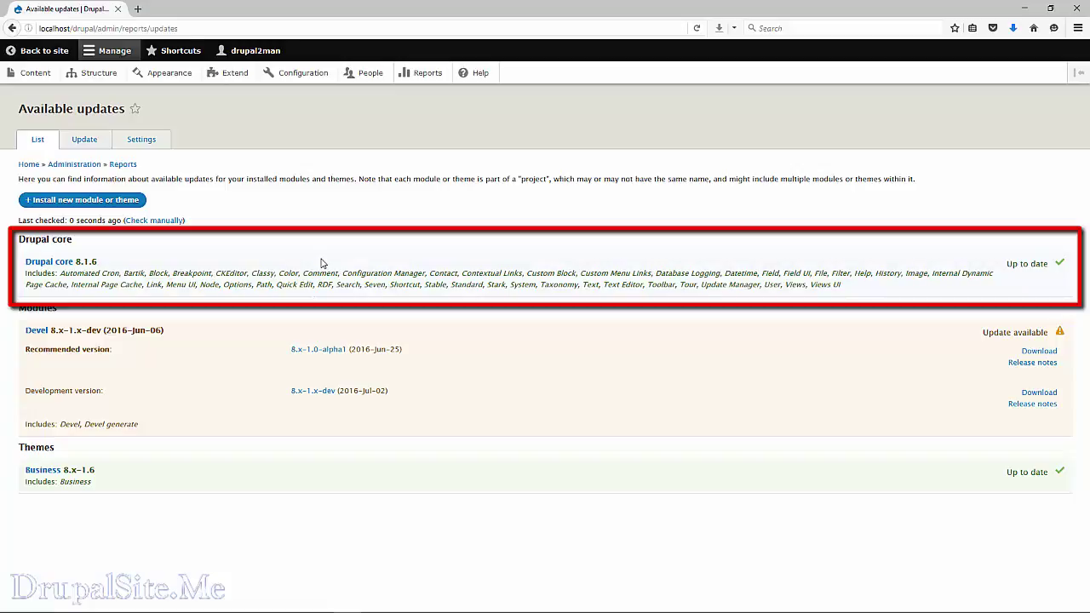
pyautogui.click(37, 52)
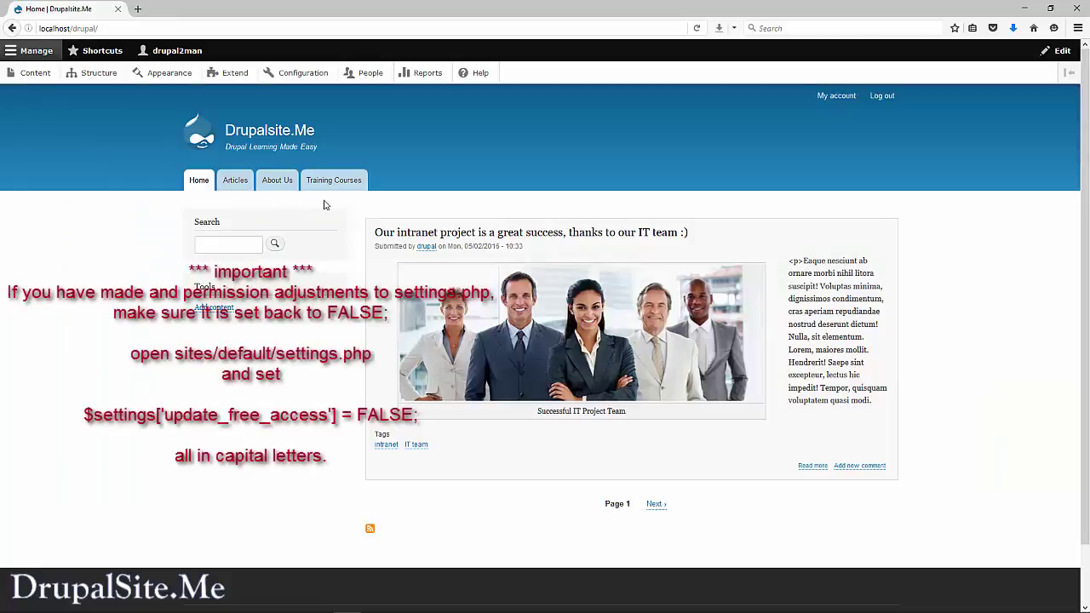
pyautogui.click(285, 179)
pyautogui.click(334, 180)
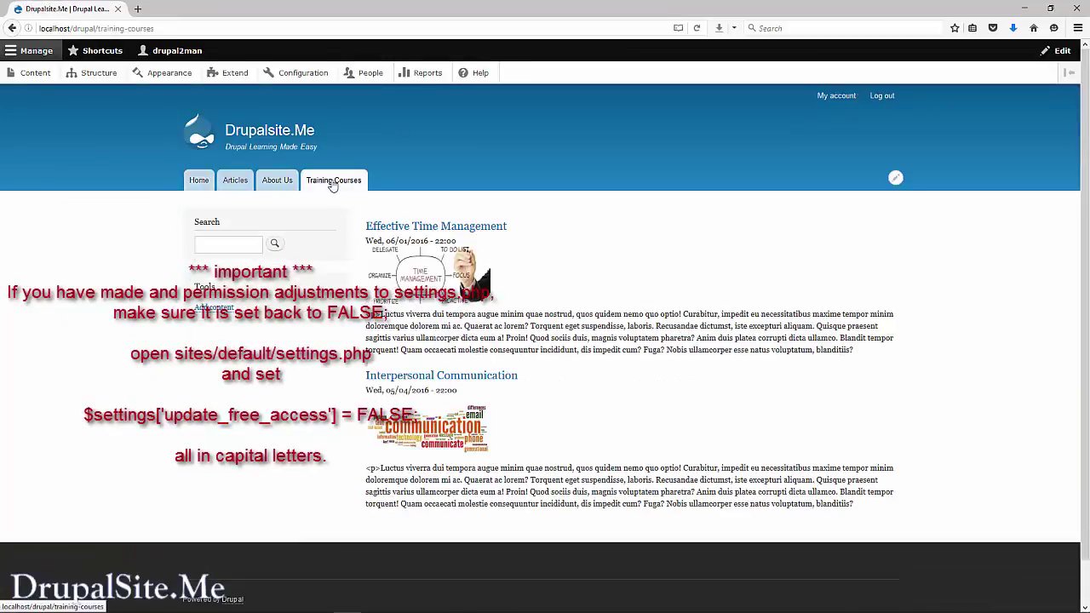
pyautogui.click(196, 181)
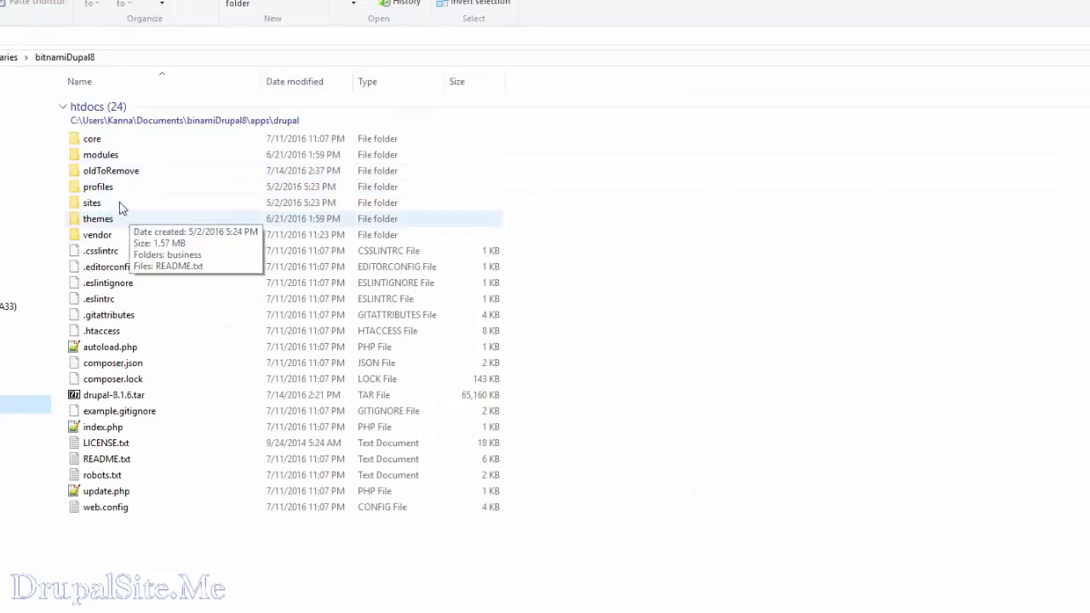
# - Delete the oldToRemove folder from htdocs, leaving drupal-8.1.6.tar untouched
pyautogui.click(113, 175)
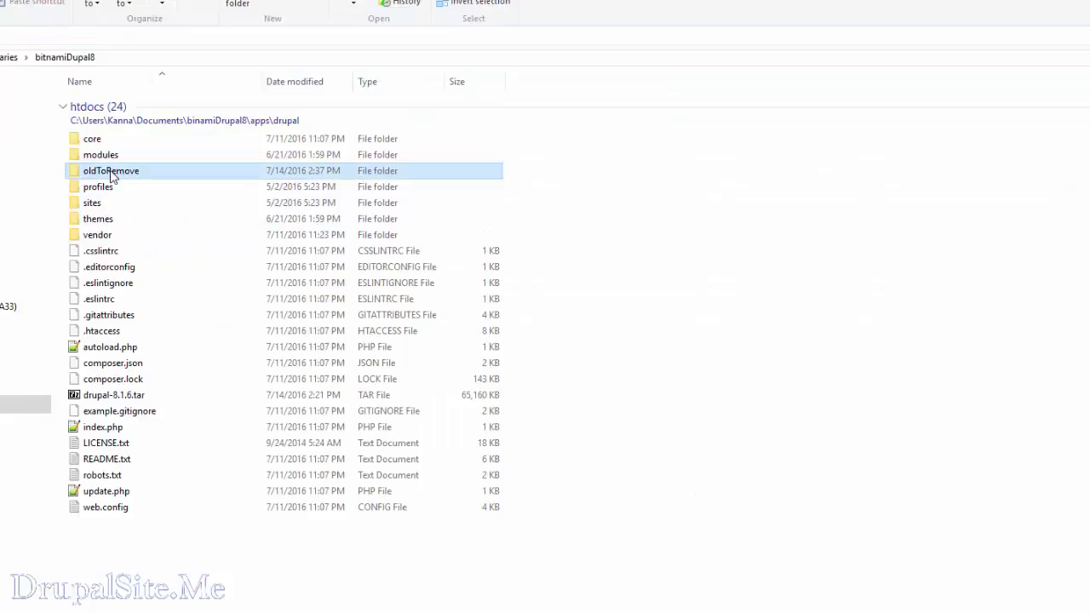
pyautogui.keyDown('ctrl'); pyautogui.click(103, 398); pyautogui.keyUp('ctrl')
pyautogui.click(115, 172)
pyautogui.press('Delete')
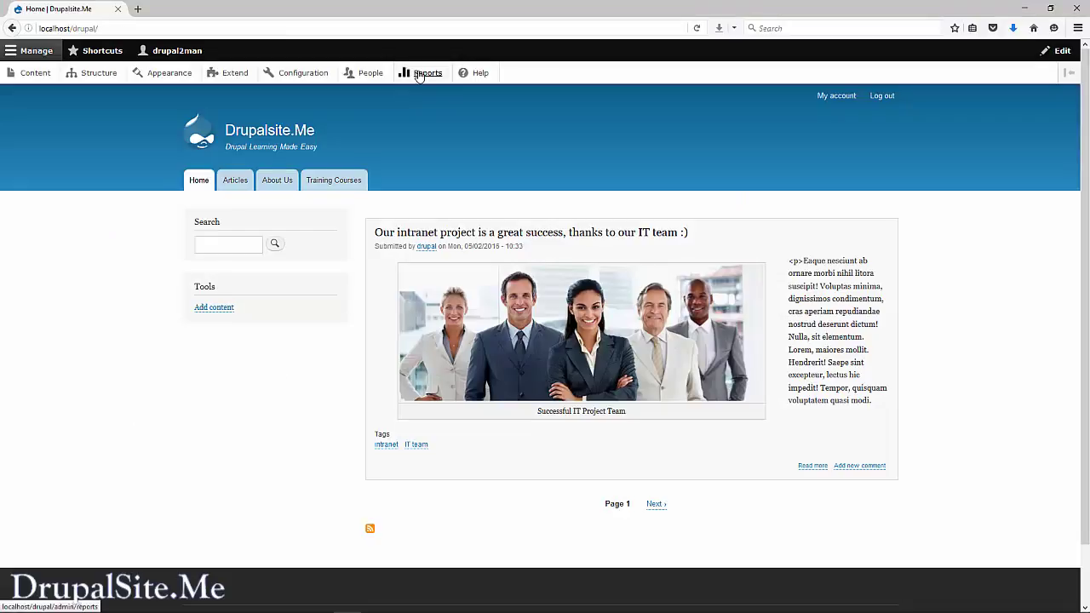
# - Show the Available updates report listing core 8.1.6 and the Business theme as current
pyautogui.click(418, 74)
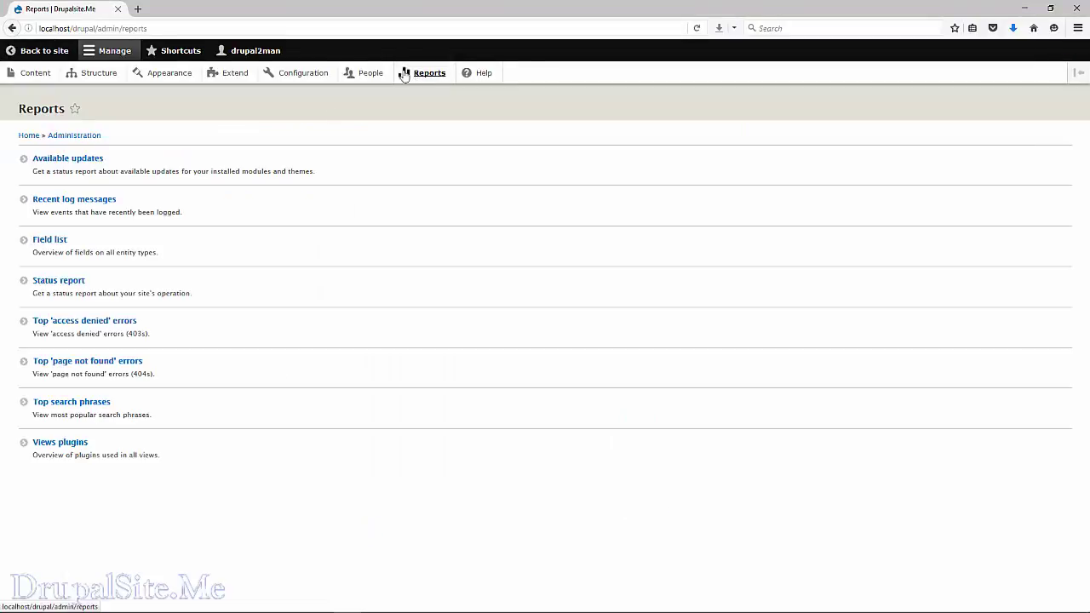
pyautogui.click(75, 162)
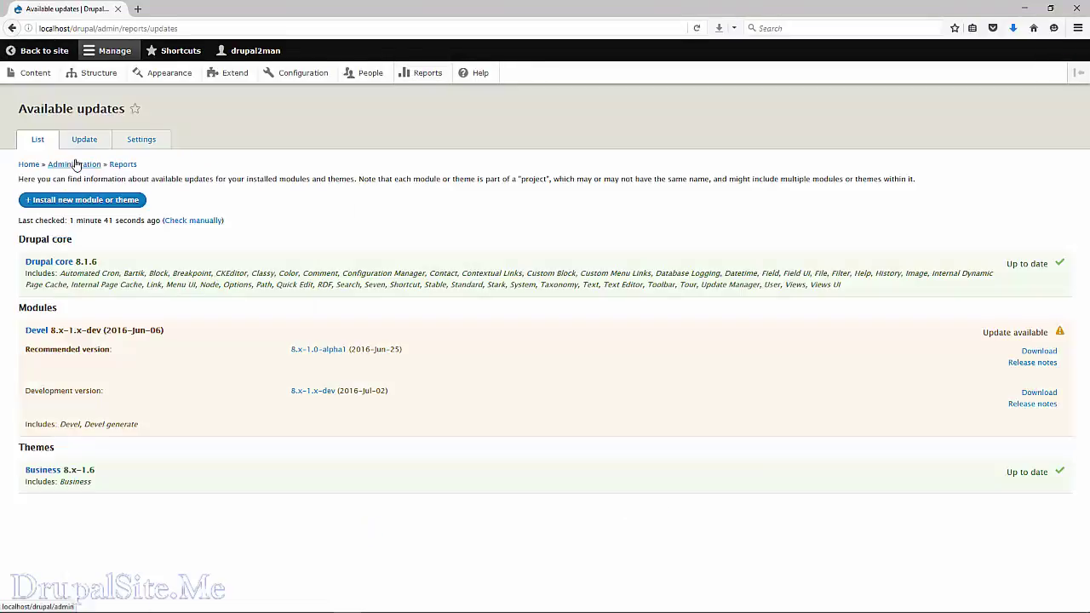